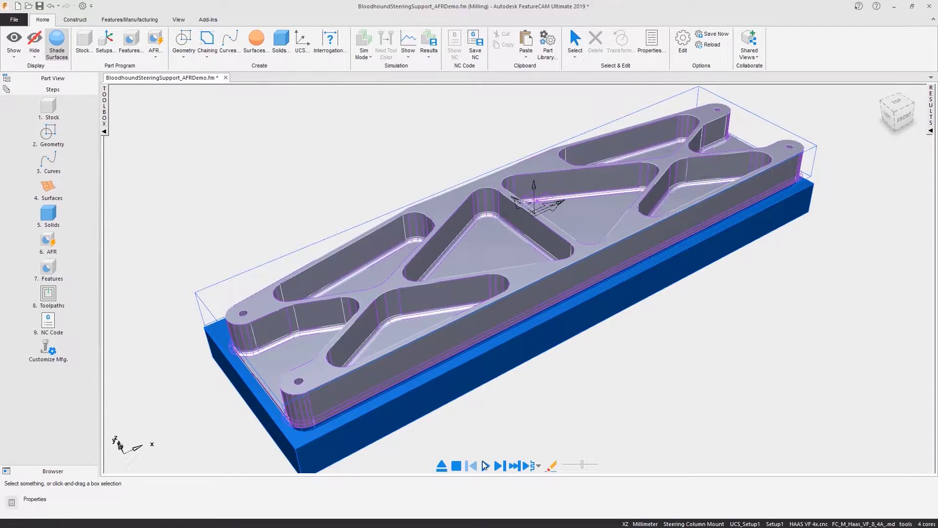
Step: Play the milling part's cutting simulation and orbit the turn-mill part to a flatter view
{"action": "left_click", "coordinate": [485, 465]}
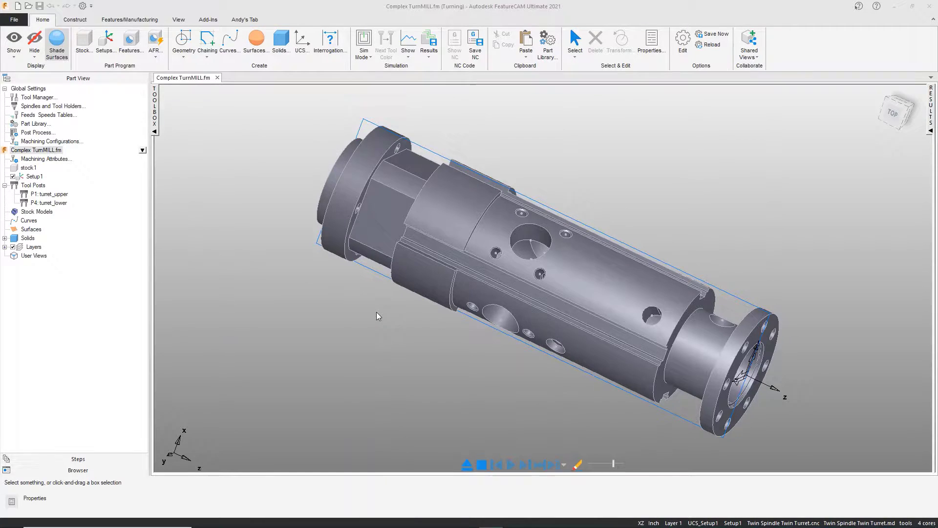
{"action": "middle_click_drag", "start_coordinate": [376, 312], "coordinate": [373, 303]}
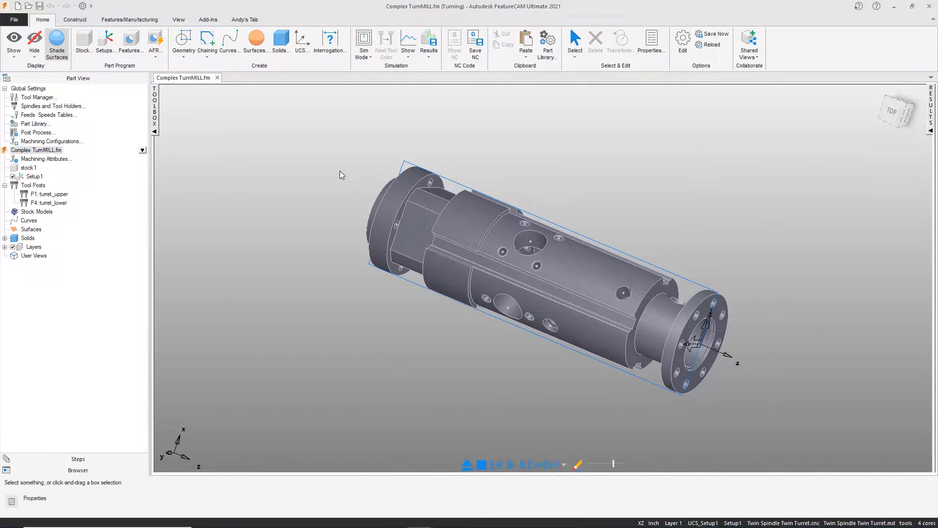
Step: Run automatic feature recognition on Setup1
{"action": "left_click", "coordinate": [156, 40]}
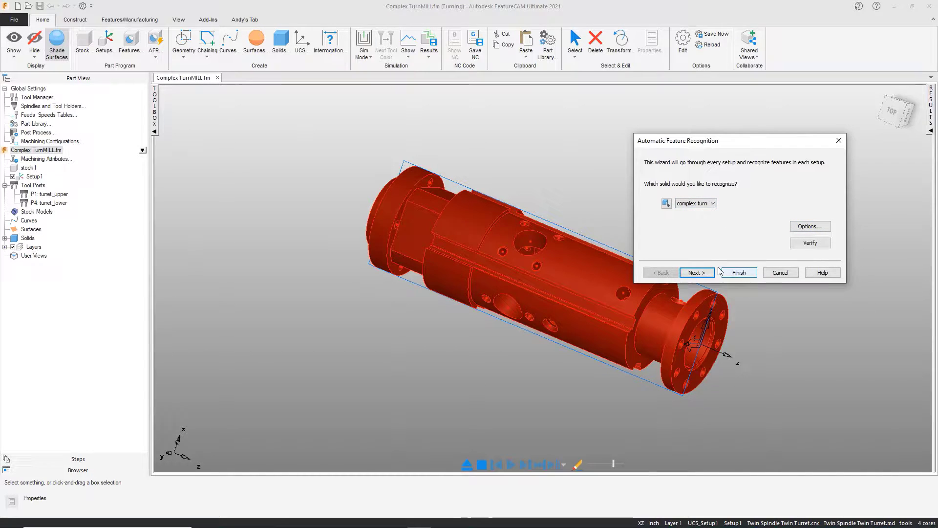
{"action": "left_click", "coordinate": [703, 272]}
{"action": "left_click_drag", "start_coordinate": [725, 141], "coordinate": [771, 133]}
{"action": "left_click", "coordinate": [743, 265]}
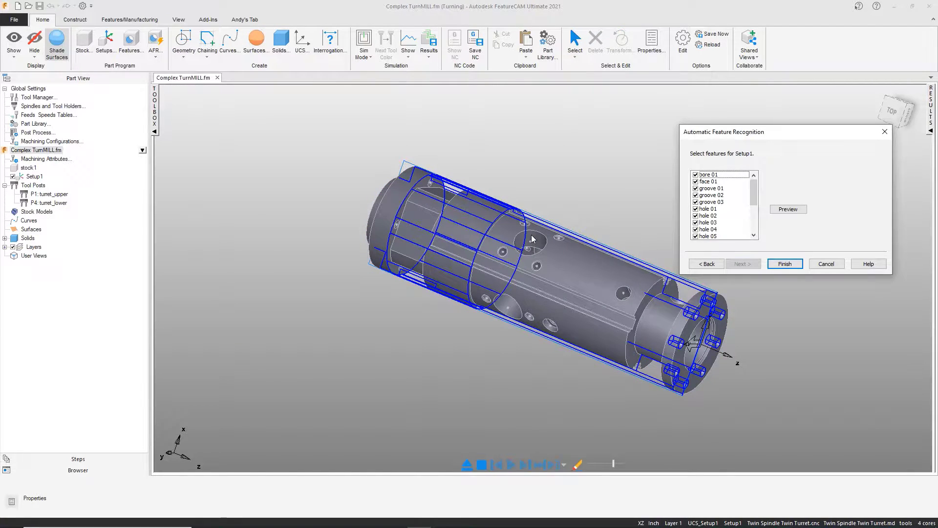
Step: Preview the recognized grooves 02–03 and holes 01–05 on the part
{"action": "scroll", "coordinate": [580, 224], "scroll_direction": "up", "scroll_amount": 2}
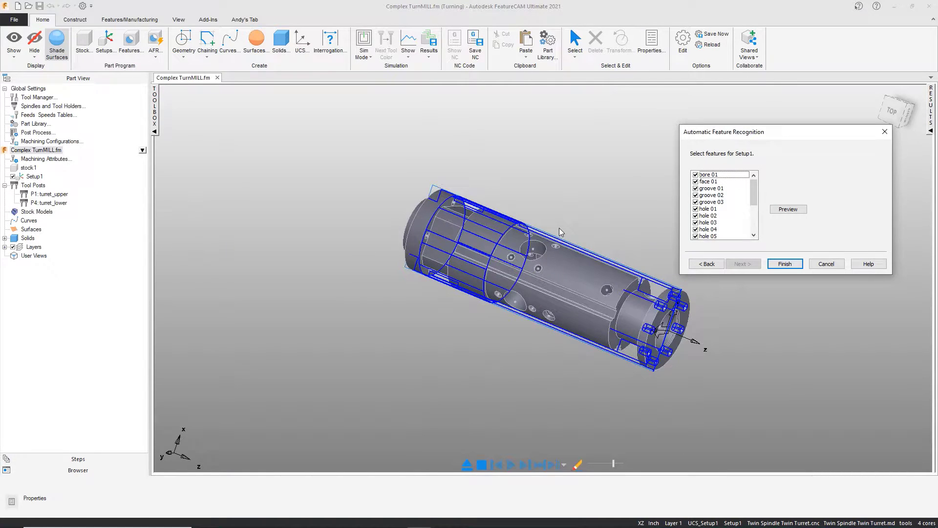
{"action": "left_click", "coordinate": [709, 177]}
{"action": "left_click", "coordinate": [709, 195]}
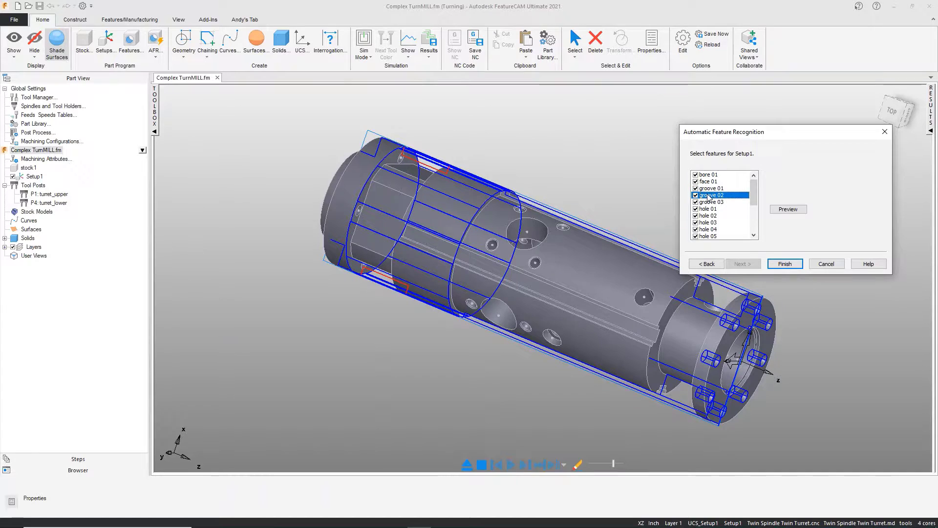
{"action": "left_click", "coordinate": [708, 202]}
{"action": "left_click", "coordinate": [708, 209]}
{"action": "left_click", "coordinate": [707, 216]}
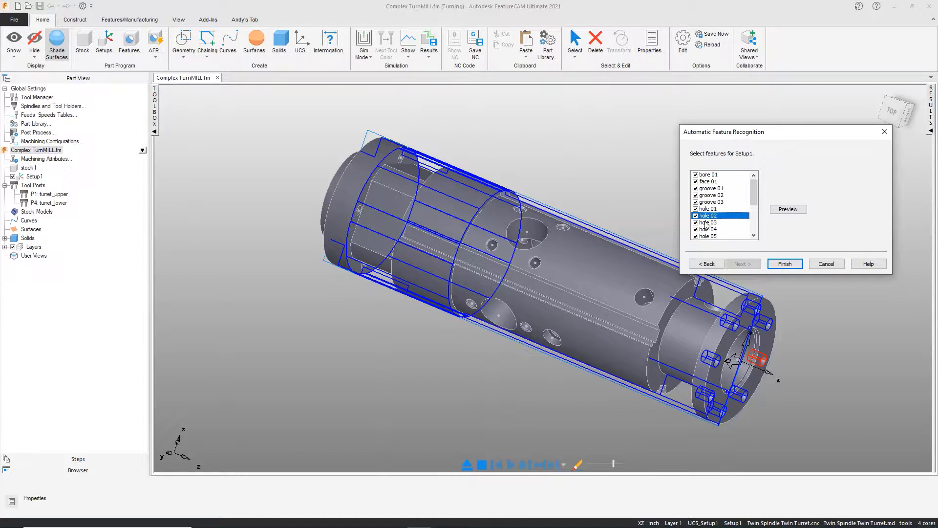
{"action": "left_click", "coordinate": [707, 223]}
{"action": "left_click", "coordinate": [707, 229]}
{"action": "left_click", "coordinate": [707, 236]}
Step: Inspect side 01 on the part and uncheck it from the recognized features
{"action": "scroll", "coordinate": [708, 238], "scroll_direction": "down", "scroll_amount": 2}
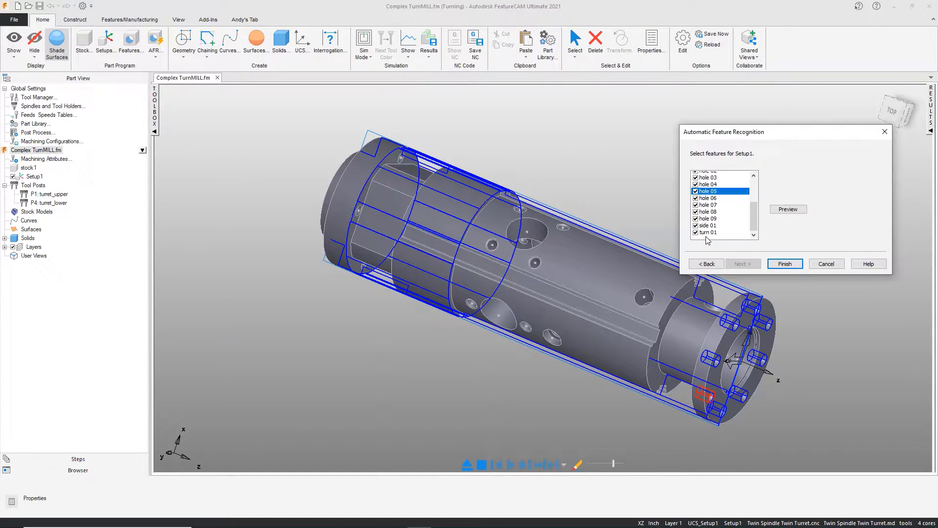
{"action": "left_click", "coordinate": [703, 223]}
{"action": "middle_click_drag", "start_coordinate": [489, 231], "coordinate": [642, 213]}
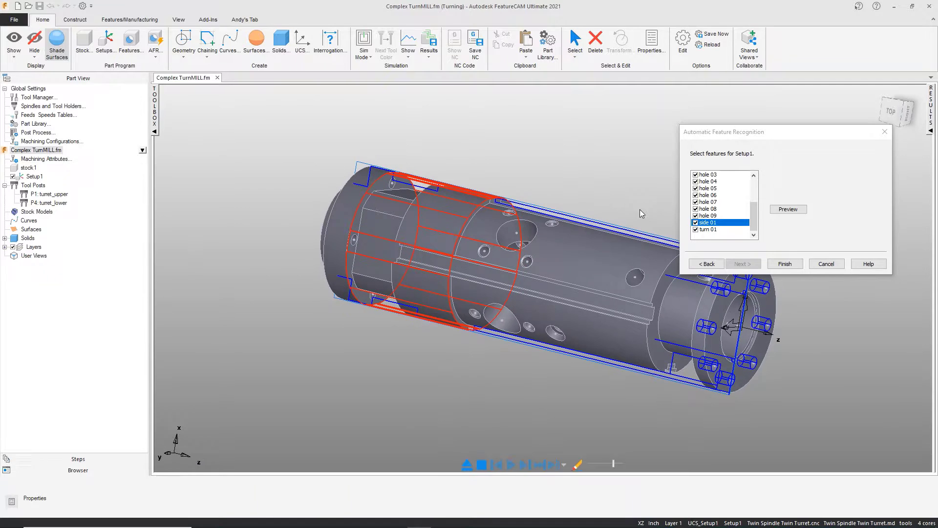
{"action": "left_click", "coordinate": [695, 223]}
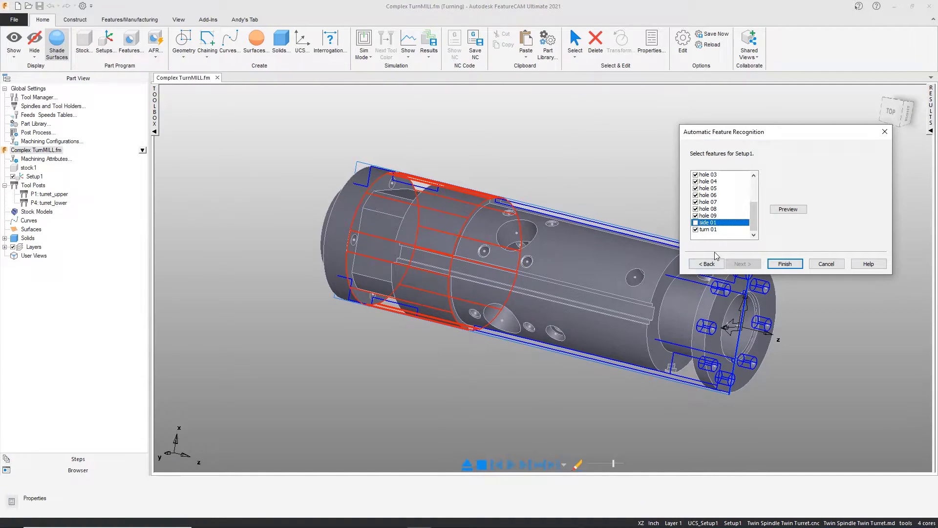
Step: Create the recognized features in Setup1, then start a Turn/Mill hole extracted by recognition
{"action": "left_click", "coordinate": [781, 264]}
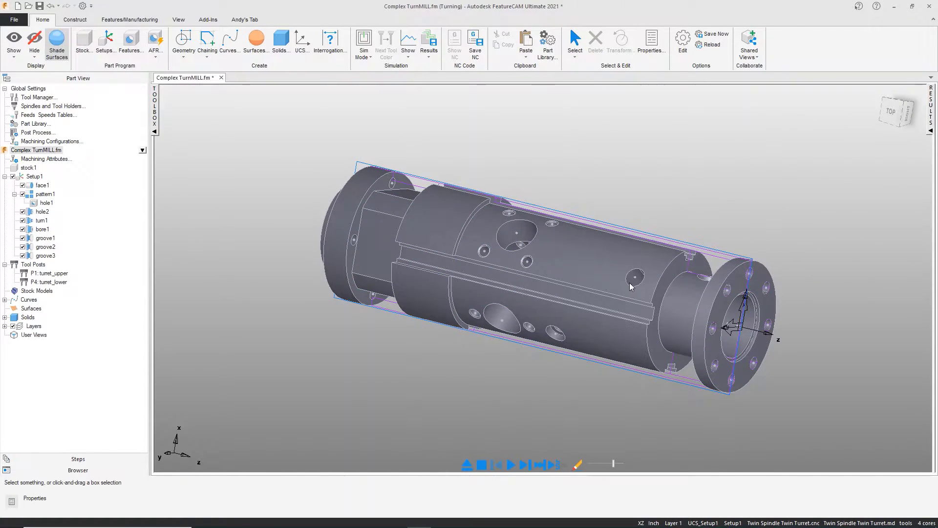
{"action": "mouse_move", "coordinate": [461, 253]}
{"action": "middle_mouse_down"}
{"action": "mouse_move", "coordinate": [484, 264]}
{"action": "mouse_move", "coordinate": [464, 259]}
{"action": "middle_mouse_up"}
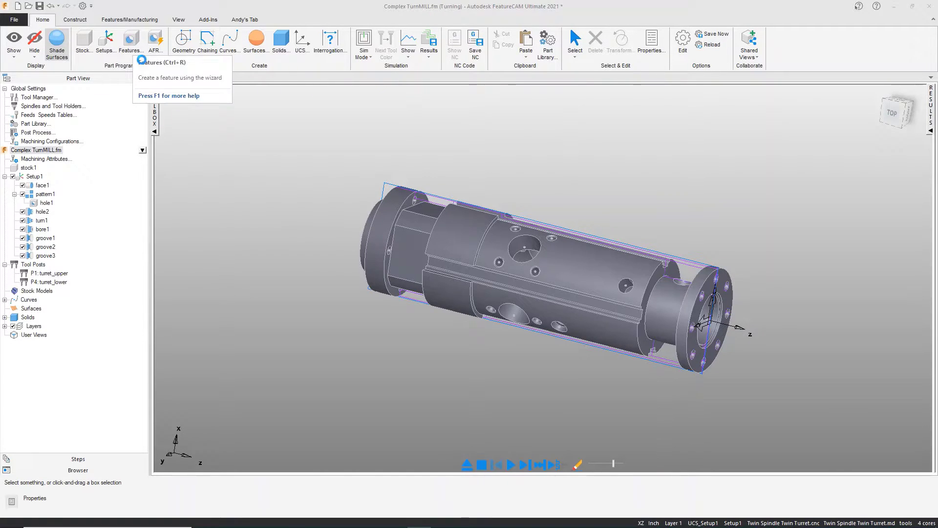
{"action": "left_click", "coordinate": [131, 43]}
{"action": "left_click", "coordinate": [135, 141]}
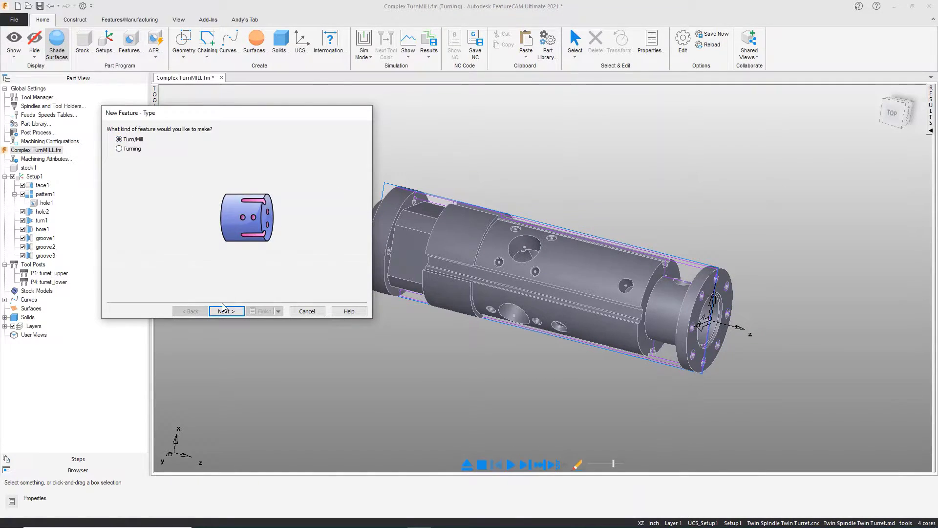
{"action": "left_click", "coordinate": [226, 312]}
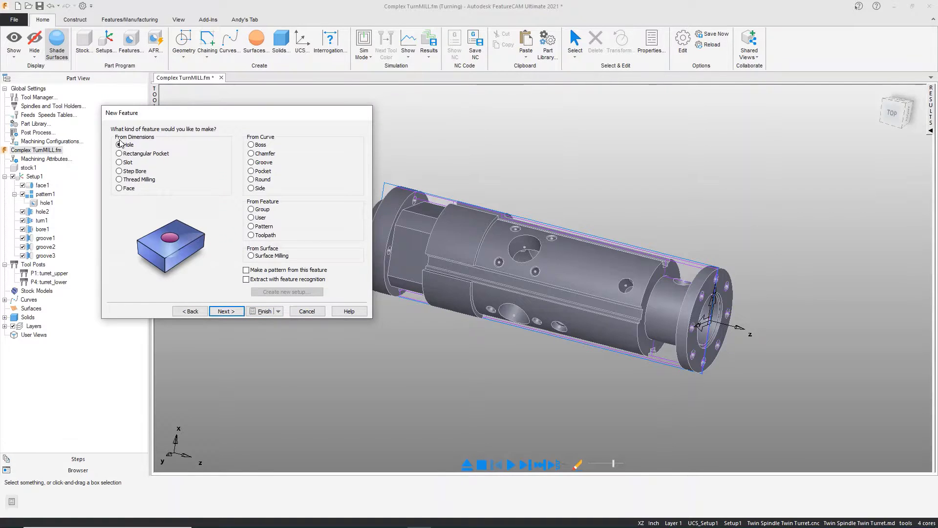
{"action": "left_click", "coordinate": [245, 279]}
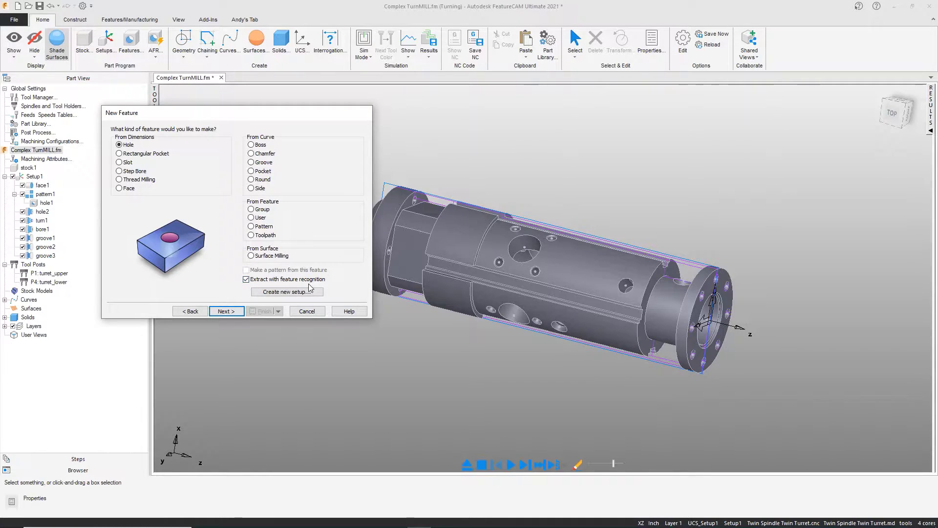
Step: Align the hole feature around the index axis with automatic angles
{"action": "left_click", "coordinate": [232, 313]}
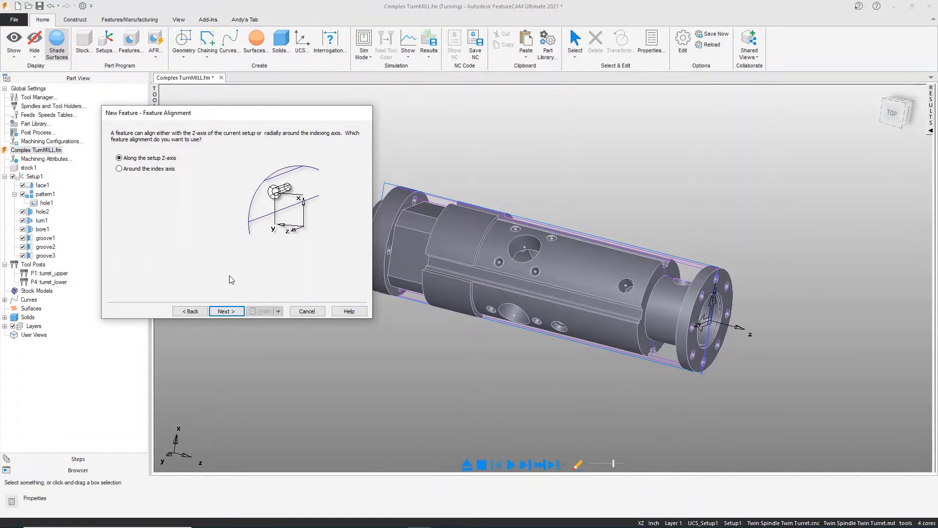
{"action": "left_click", "coordinate": [146, 169]}
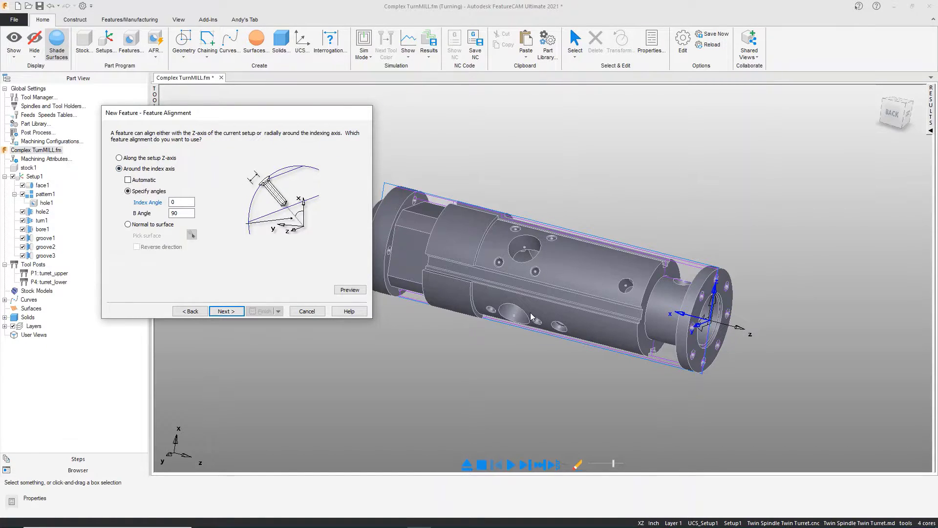
{"action": "left_click", "coordinate": [128, 180]}
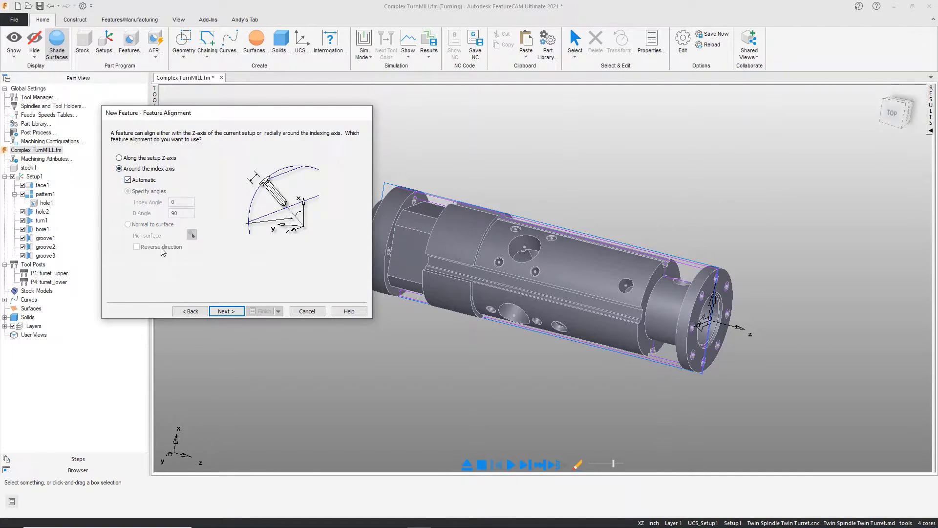
{"action": "left_click", "coordinate": [227, 312]}
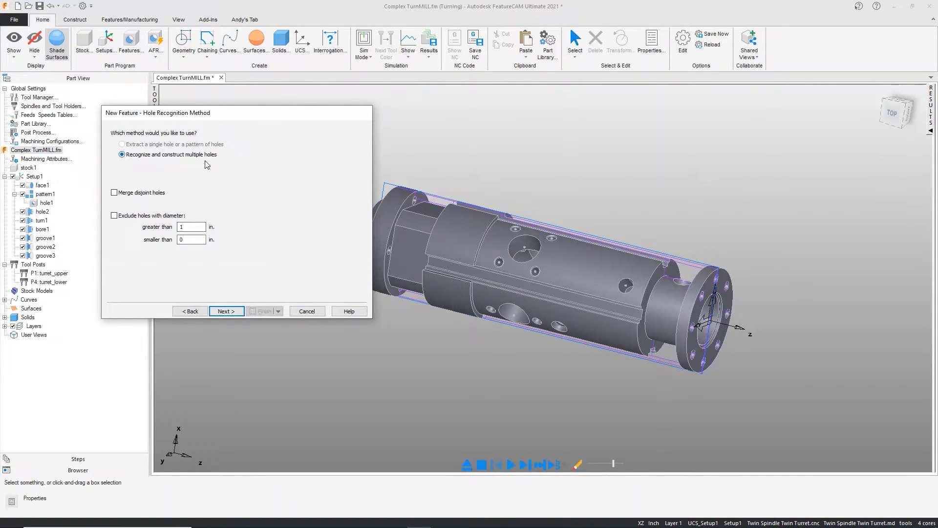
Step: Recognize multiple holes, select all of them, and create hole3 plus pattern2–pattern6
{"action": "left_click", "coordinate": [226, 311]}
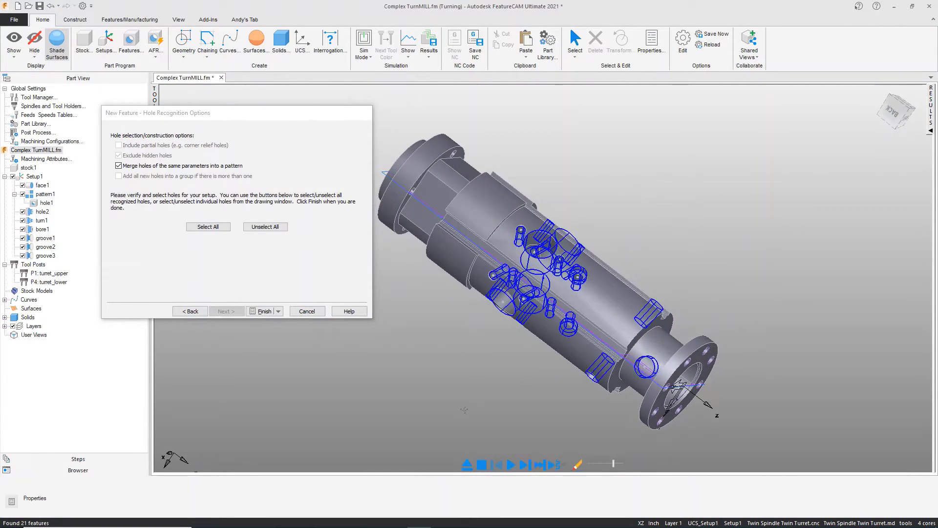
{"action": "middle_click_drag", "start_coordinate": [446, 418], "coordinate": [480, 366]}
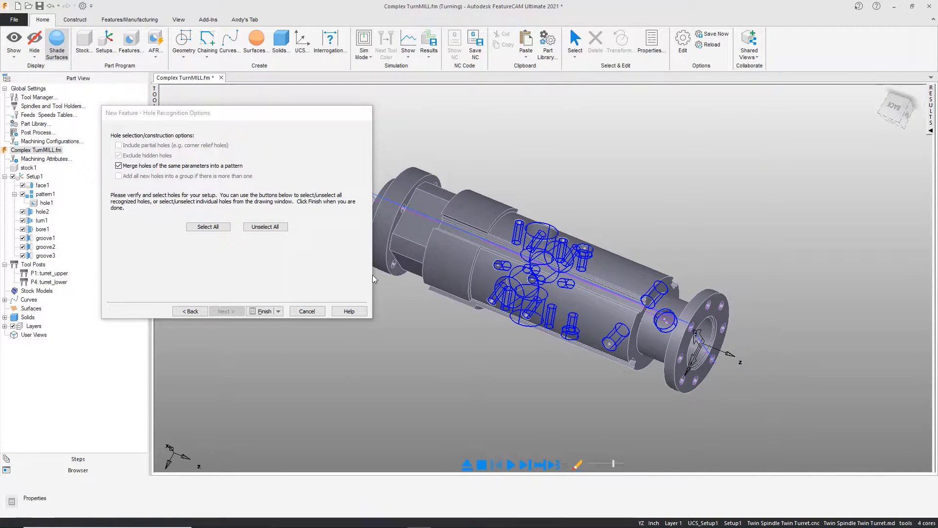
{"action": "left_click", "coordinate": [211, 226]}
{"action": "left_click", "coordinate": [264, 227]}
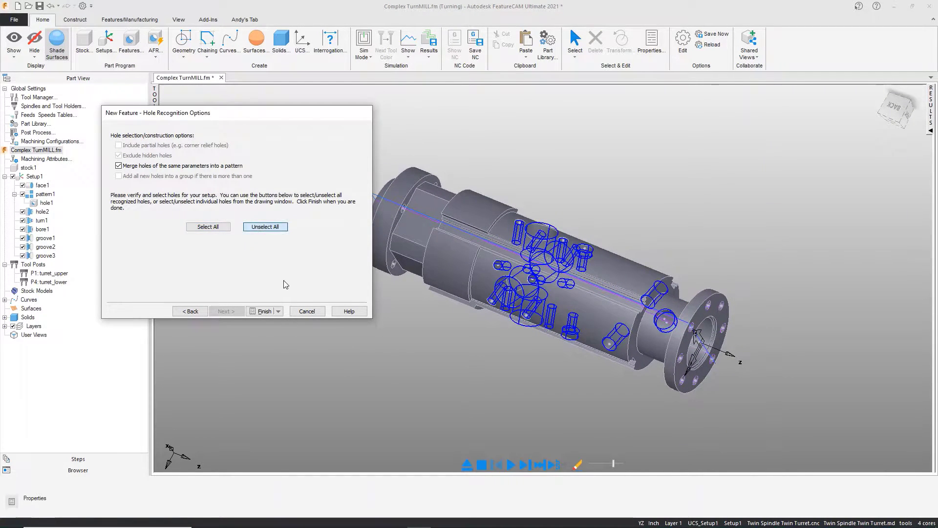
{"action": "left_click", "coordinate": [498, 266]}
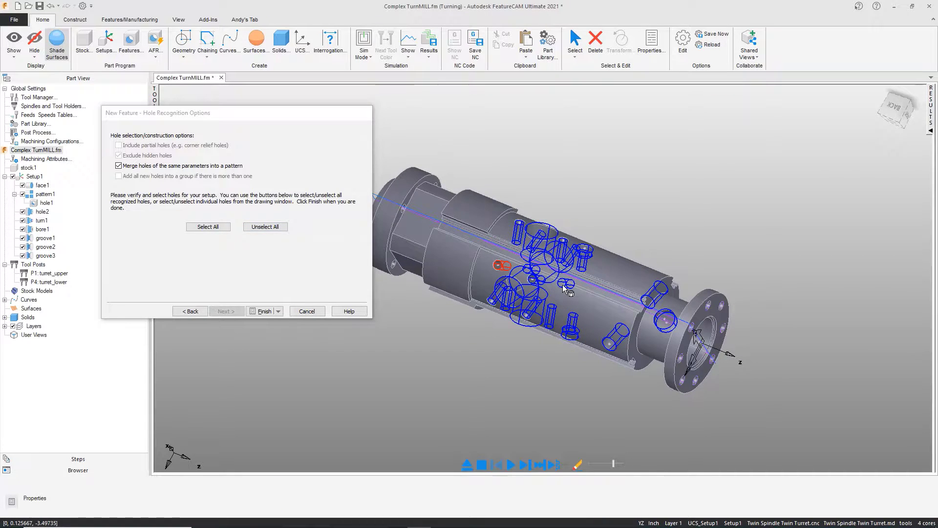
{"action": "middle_click_drag", "start_coordinate": [529, 352], "coordinate": [523, 345]}
{"action": "left_click", "coordinate": [209, 228]}
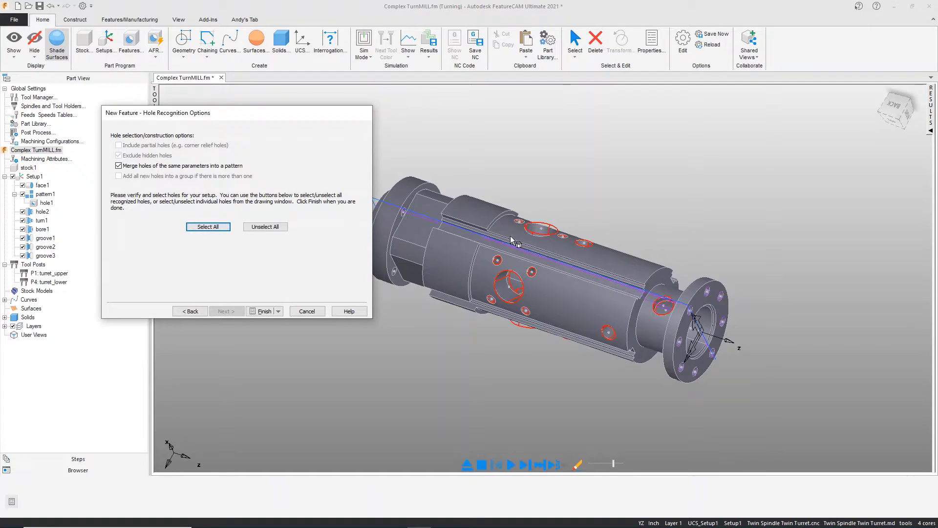
{"action": "left_click", "coordinate": [264, 313]}
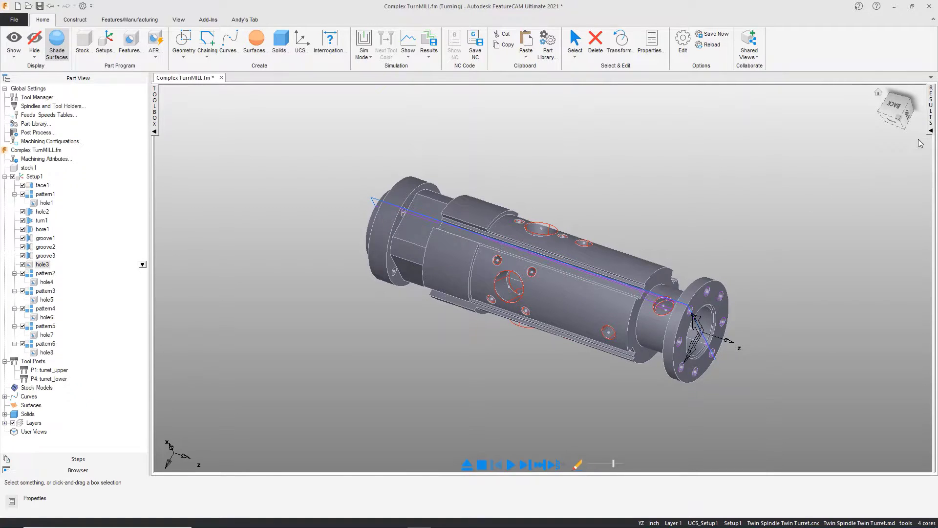
Step: Show the Operation List beside the model, resizing it to check Feed, Speed and Depth columns
{"action": "left_click", "coordinate": [930, 131]}
{"action": "scroll", "coordinate": [839, 346], "scroll_direction": "down", "scroll_amount": 4}
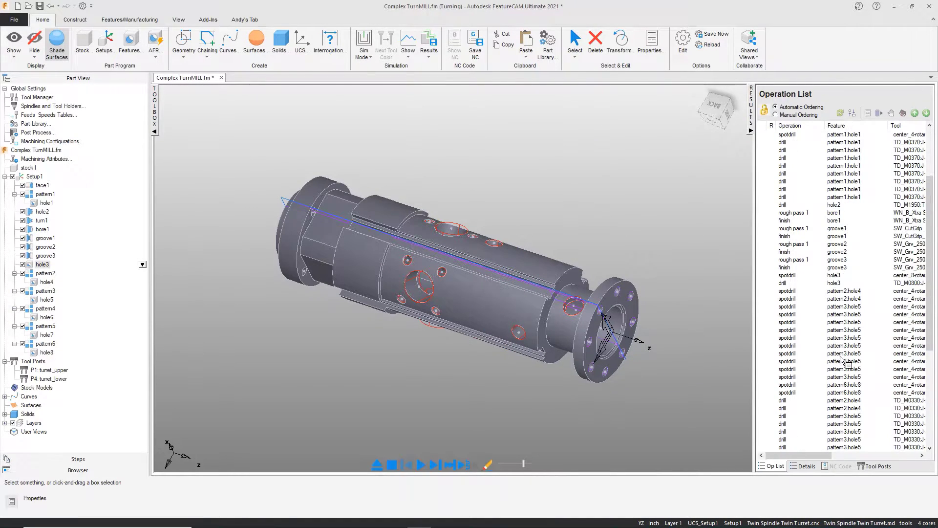
{"action": "left_click_drag", "start_coordinate": [575, 297], "coordinate": [560, 297]}
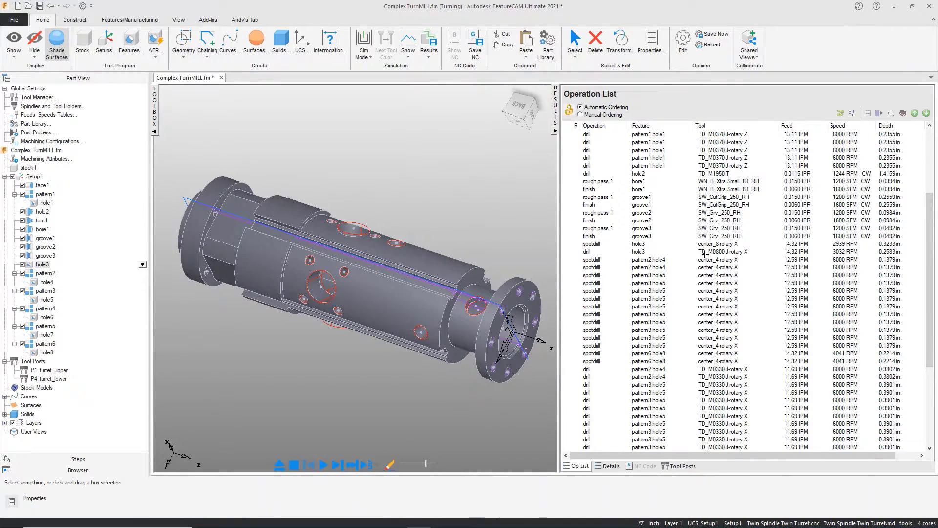
{"action": "left_click_drag", "start_coordinate": [705, 254], "coordinate": [712, 281]}
{"action": "mouse_move", "coordinate": [661, 319]}
{"action": "middle_mouse_down"}
{"action": "mouse_move", "coordinate": [523, 377]}
{"action": "mouse_move", "coordinate": [528, 343]}
{"action": "middle_mouse_up"}
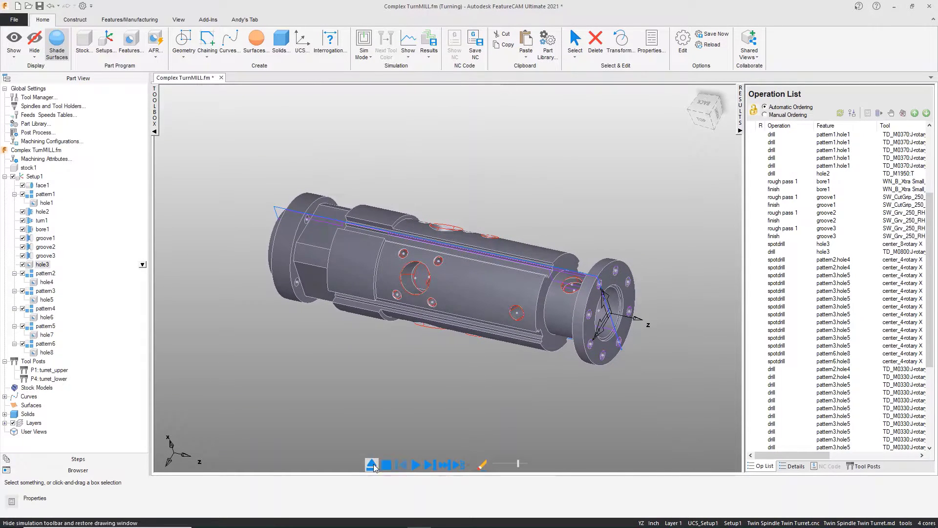
{"action": "middle_click_drag", "start_coordinate": [292, 330], "coordinate": [255, 246]}
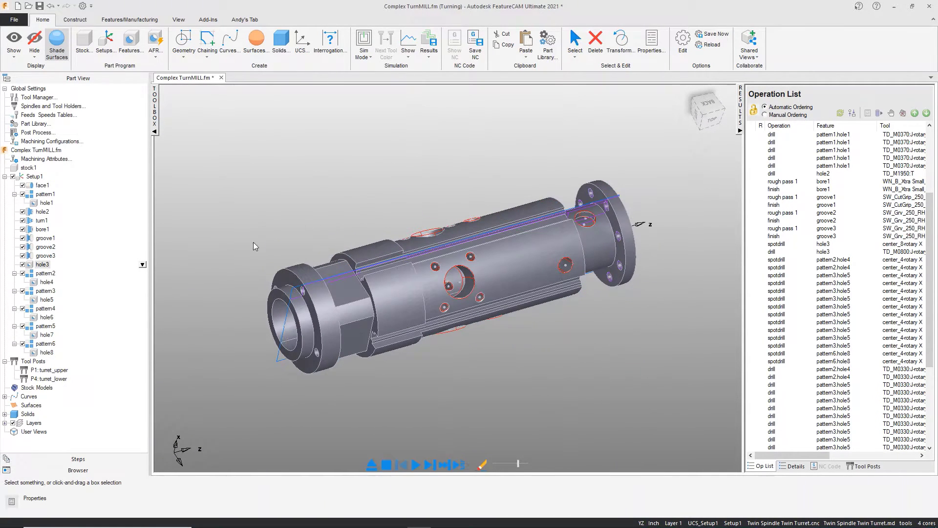
Step: Start a new Turn/Mill feature and confirm its feature type
{"action": "left_click", "coordinate": [129, 40]}
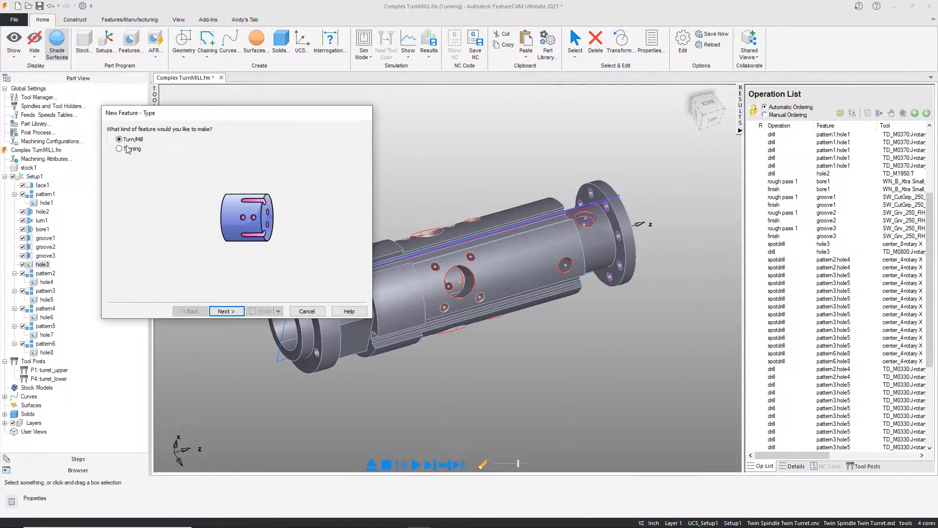
{"action": "left_click", "coordinate": [226, 312]}
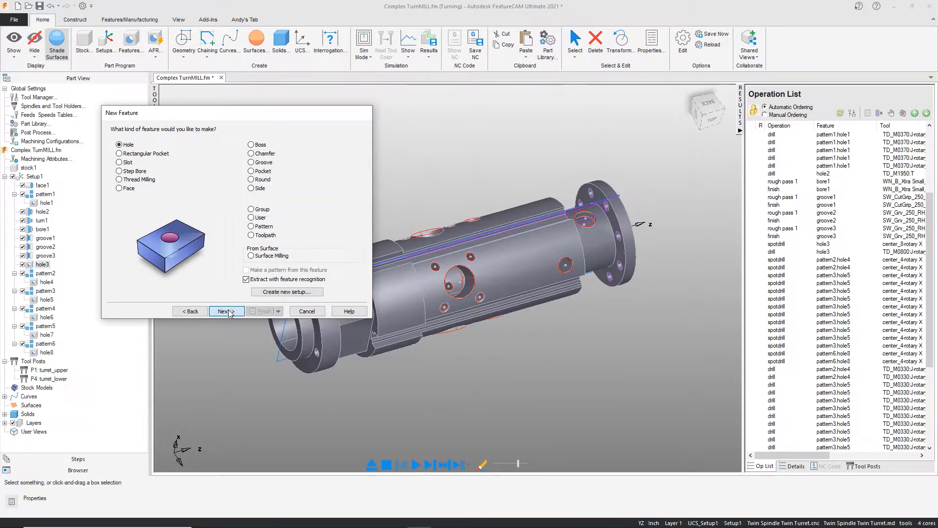
{"action": "left_click", "coordinate": [226, 311]}
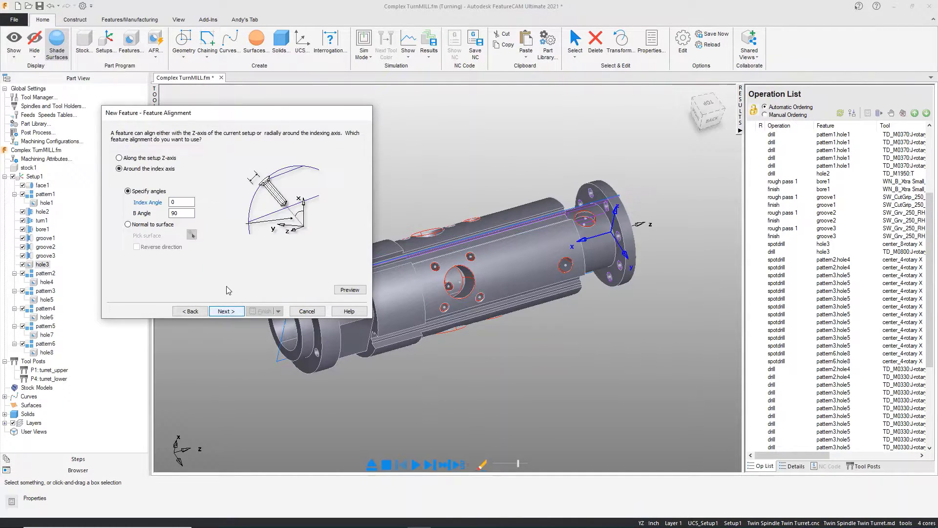
Step: Align the feature normal to the picked flat face near the part's left end
{"action": "left_click_drag", "start_coordinate": [246, 120], "coordinate": [626, 124]}
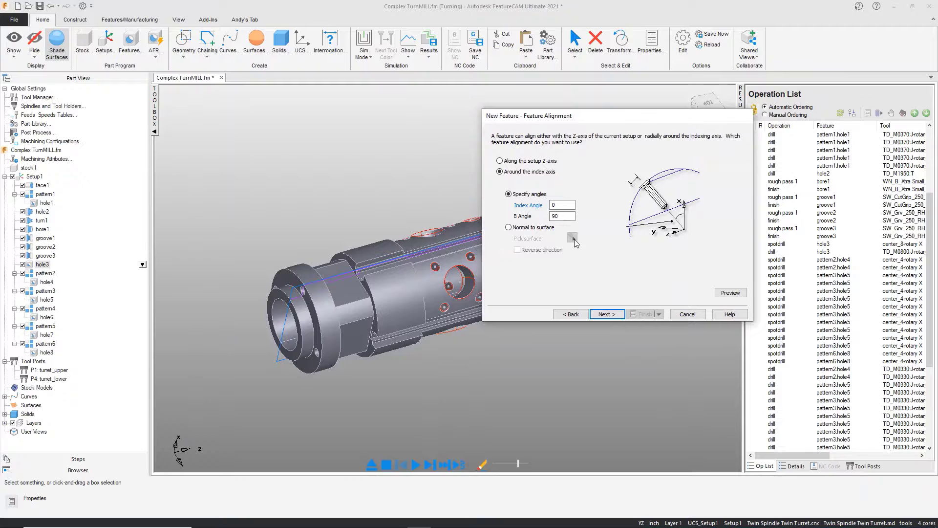
{"action": "left_click", "coordinate": [508, 227]}
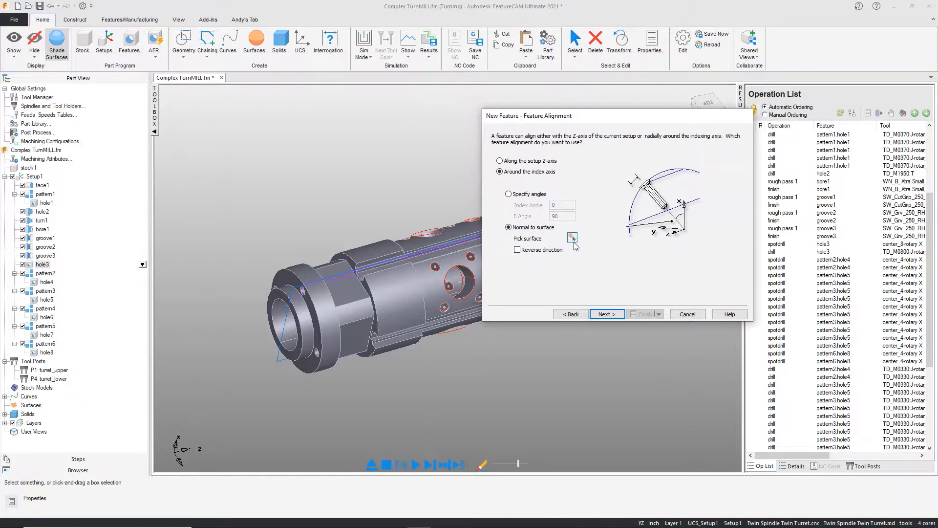
{"action": "left_click", "coordinate": [571, 238]}
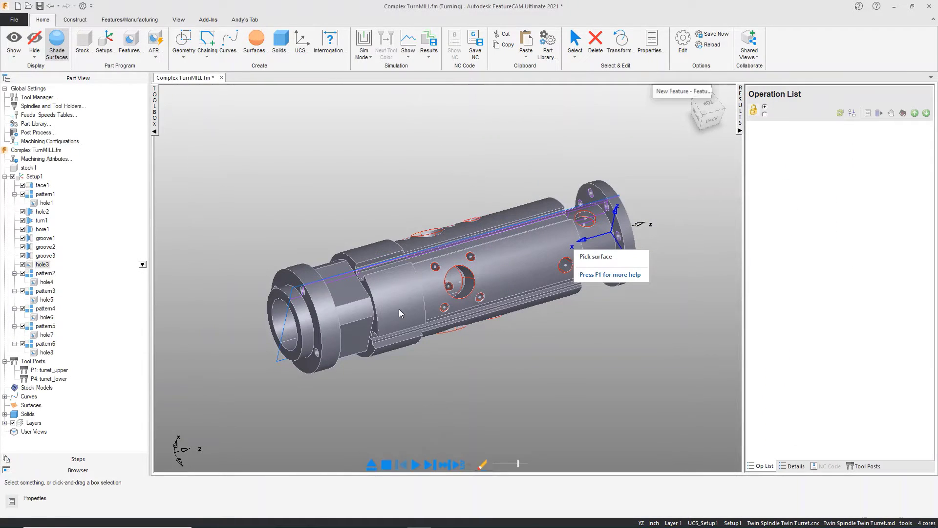
{"action": "left_click", "coordinate": [353, 306]}
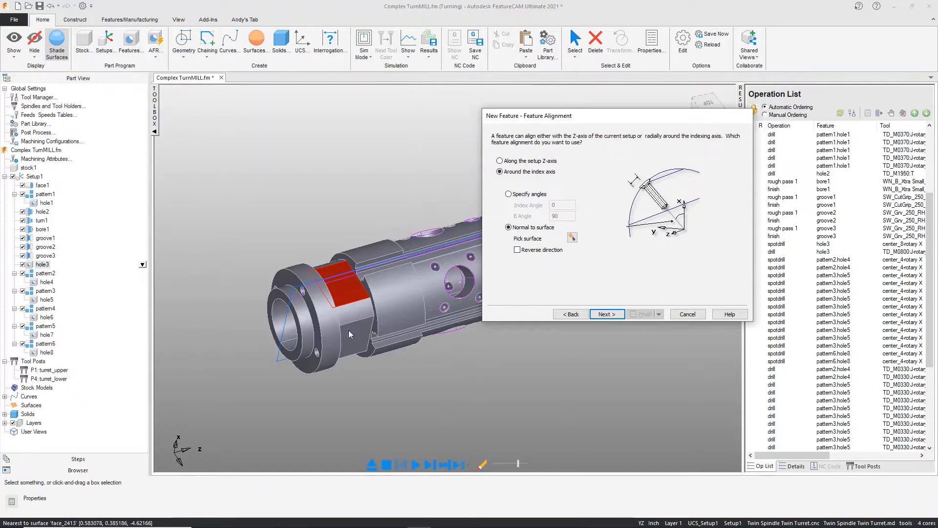
{"action": "left_click", "coordinate": [607, 313]}
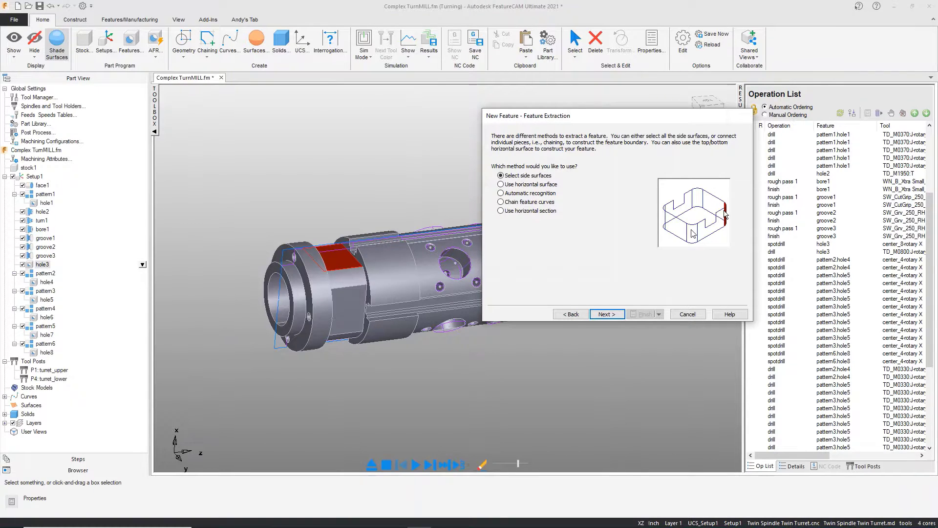
Step: Extract side surfaces face_2419 and face_2418 into curve11 and curve12
{"action": "left_click", "coordinate": [345, 376]}
{"action": "middle_click_drag", "start_coordinate": [345, 376], "coordinate": [361, 402]}
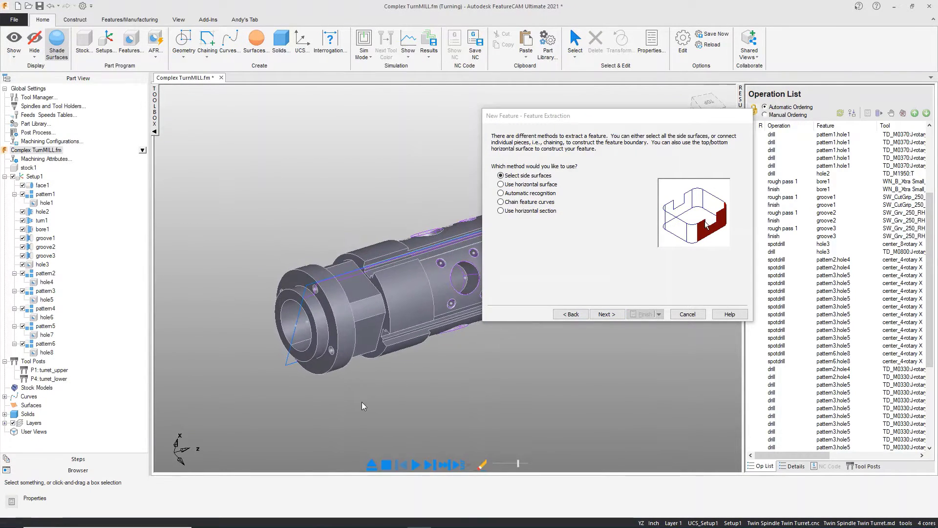
{"action": "left_click", "coordinate": [613, 318]}
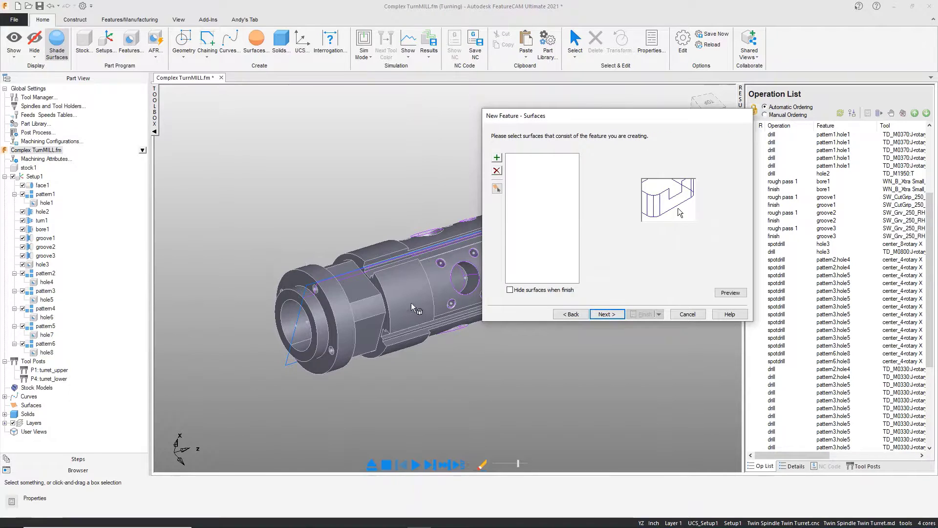
{"action": "scroll", "coordinate": [346, 307], "scroll_direction": "up", "scroll_amount": 2}
{"action": "left_click", "coordinate": [340, 299]}
{"action": "middle_click_drag", "start_coordinate": [340, 299], "coordinate": [230, 293]}
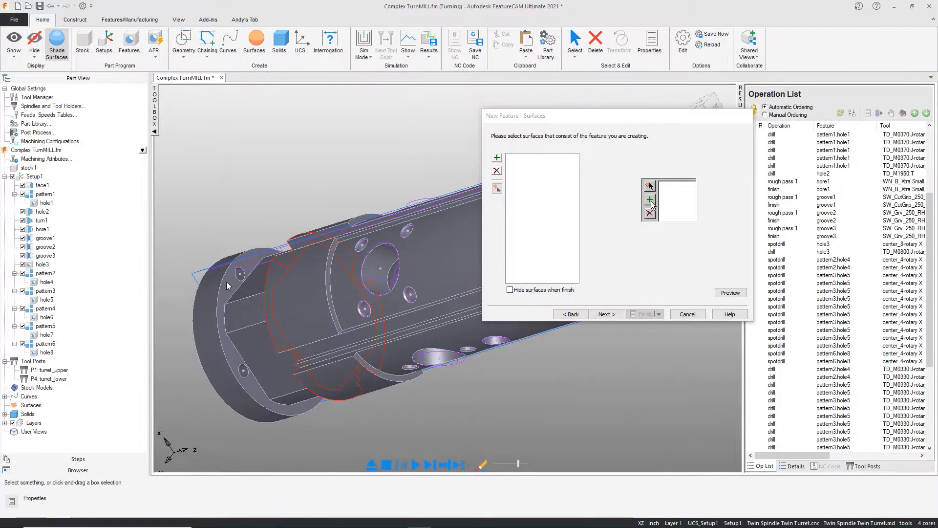
{"action": "left_click", "coordinate": [227, 281]}
{"action": "left_click", "coordinate": [496, 160]}
{"action": "scroll", "coordinate": [386, 285], "scroll_direction": "down", "scroll_amount": 2}
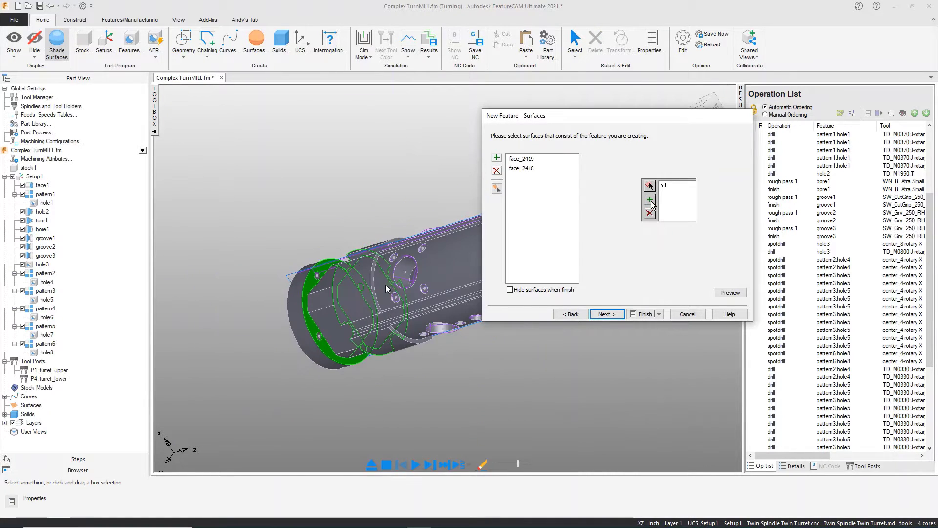
{"action": "middle_click_drag", "start_coordinate": [385, 285], "coordinate": [347, 262]}
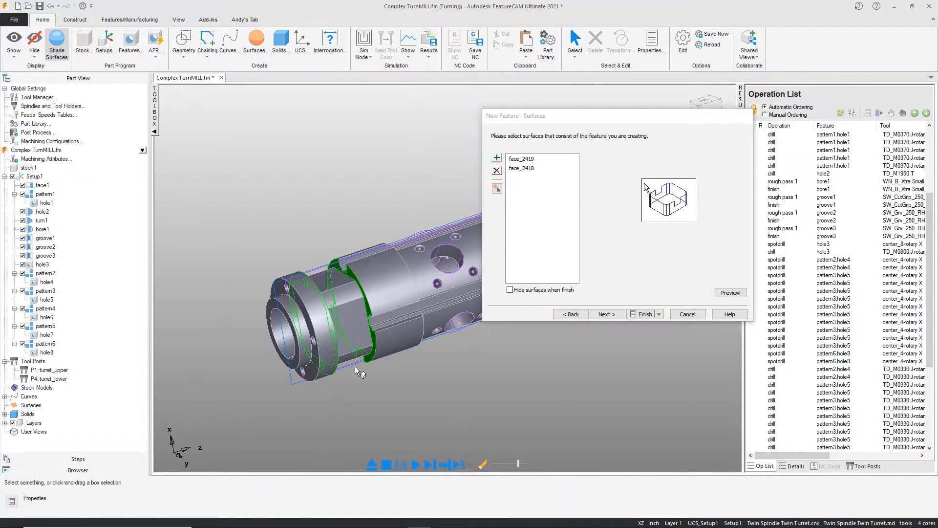
{"action": "left_click", "coordinate": [606, 314]}
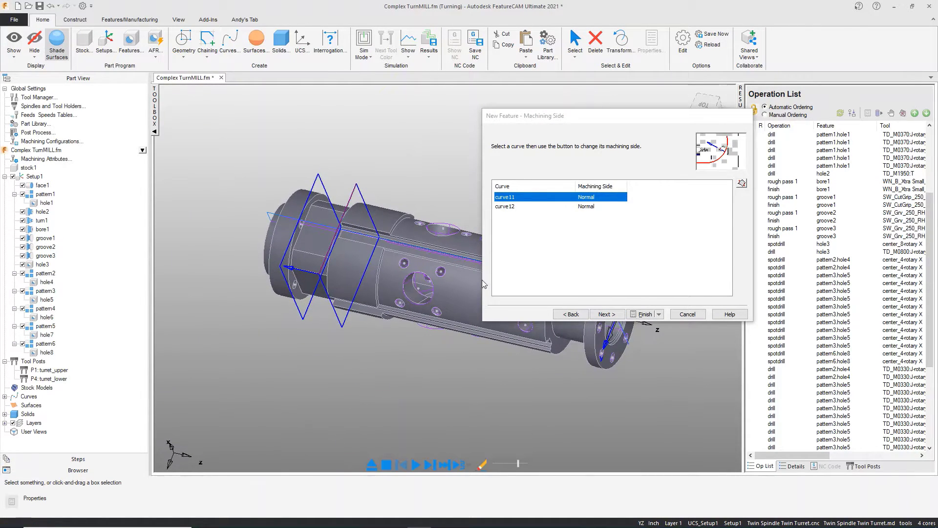
Step: Keep the Normal machining side for curve11 and curve12 and accept the side control warning
{"action": "left_click", "coordinate": [508, 207]}
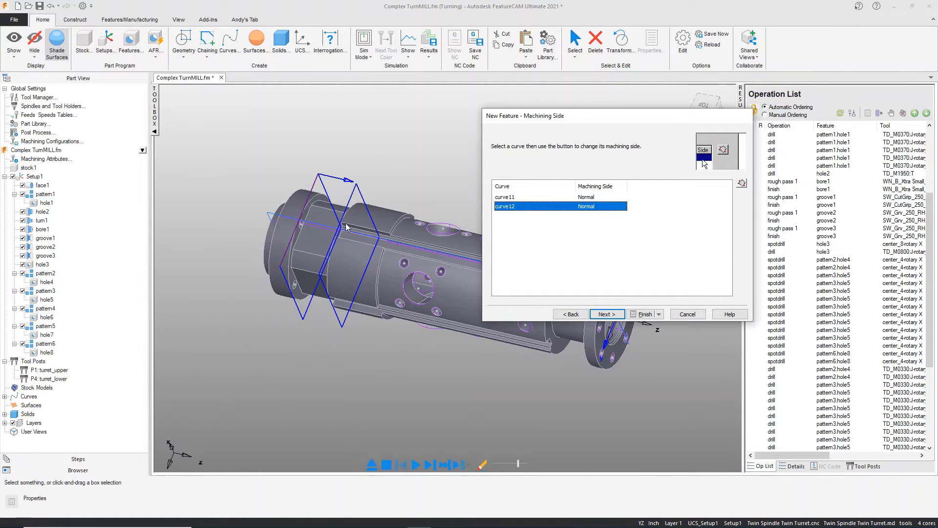
{"action": "left_click", "coordinate": [304, 224]}
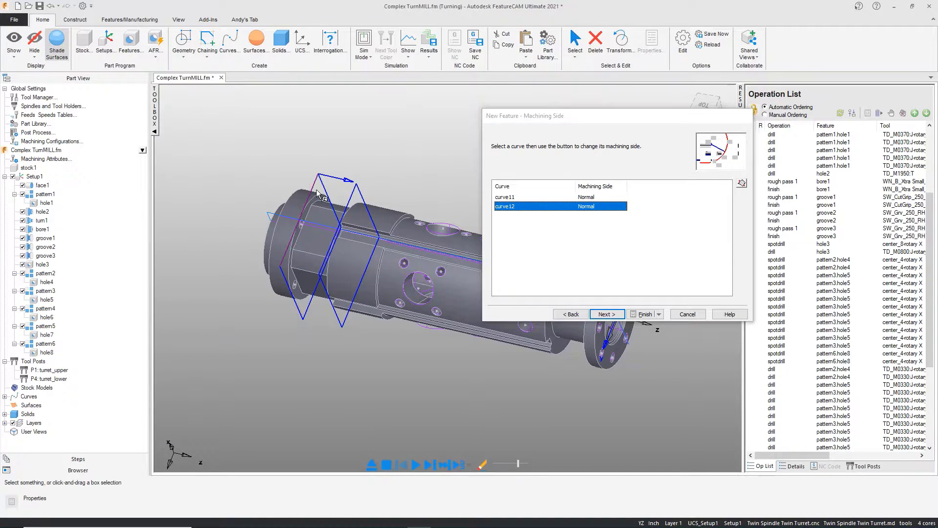
{"action": "left_click", "coordinate": [499, 197]}
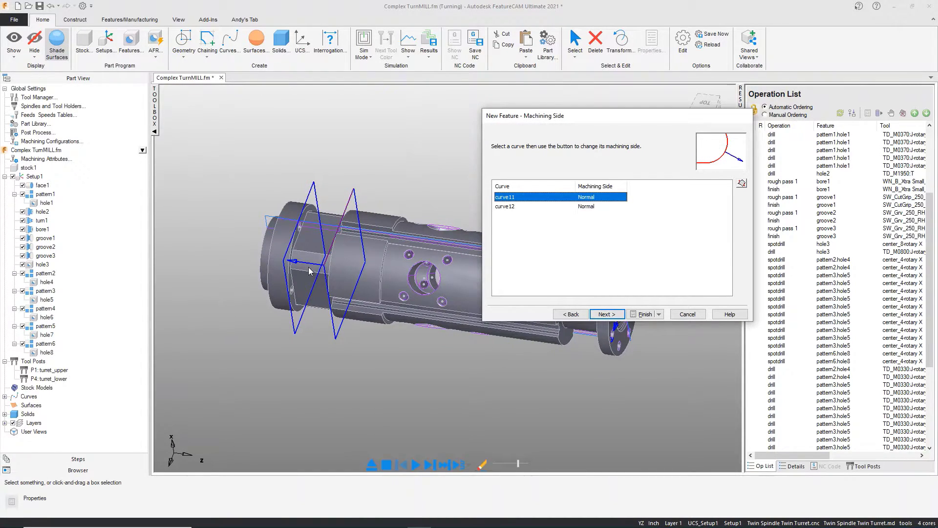
{"action": "left_click", "coordinate": [605, 315]}
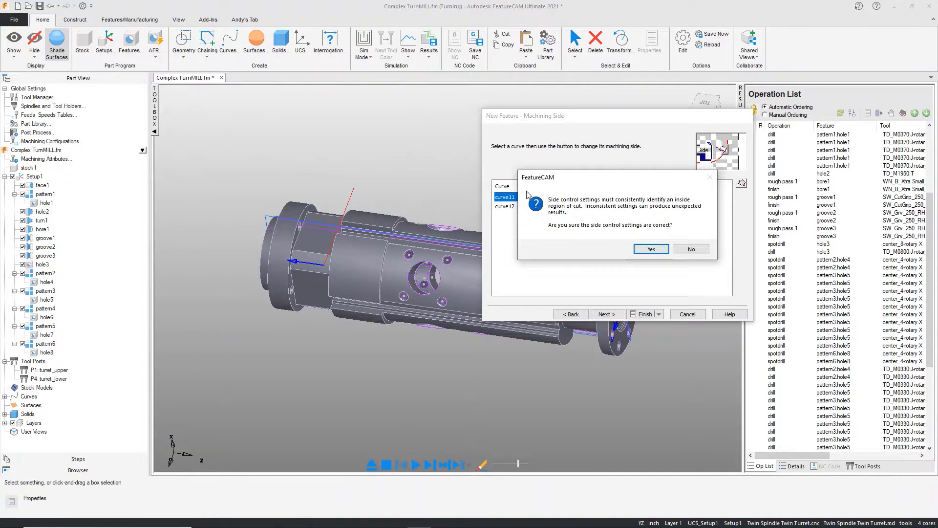
{"action": "left_click", "coordinate": [650, 250]}
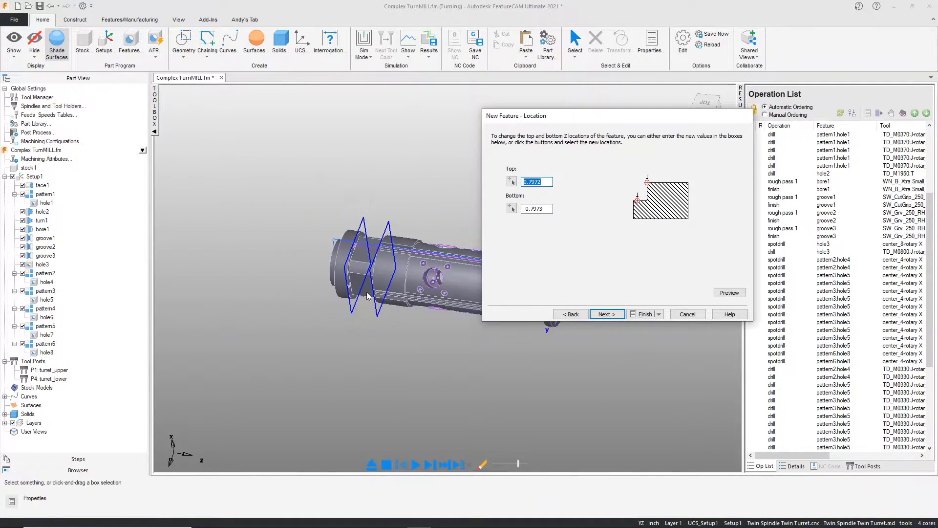
Step: Pick the green face as the bottom location (0.5831) and finish creating side1
{"action": "left_click", "coordinate": [512, 208]}
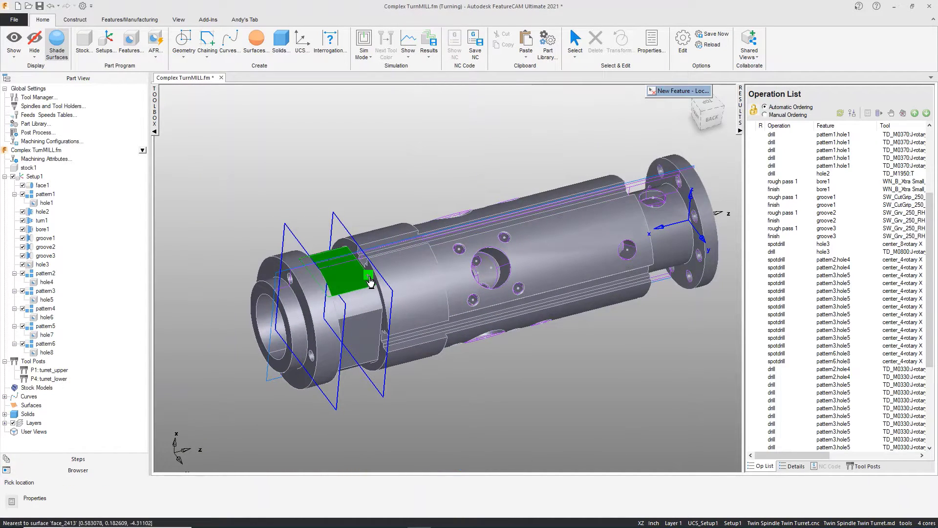
{"action": "left_click", "coordinate": [370, 282]}
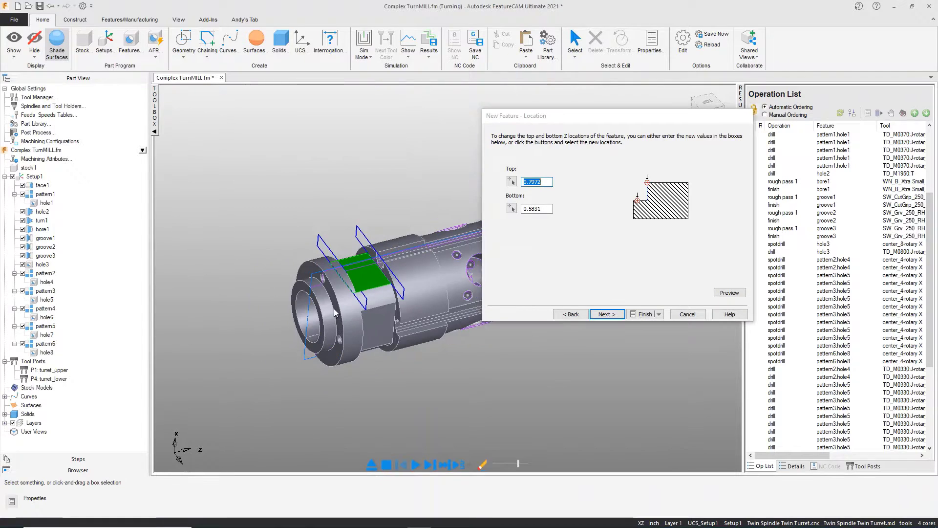
{"action": "left_click", "coordinate": [643, 315]}
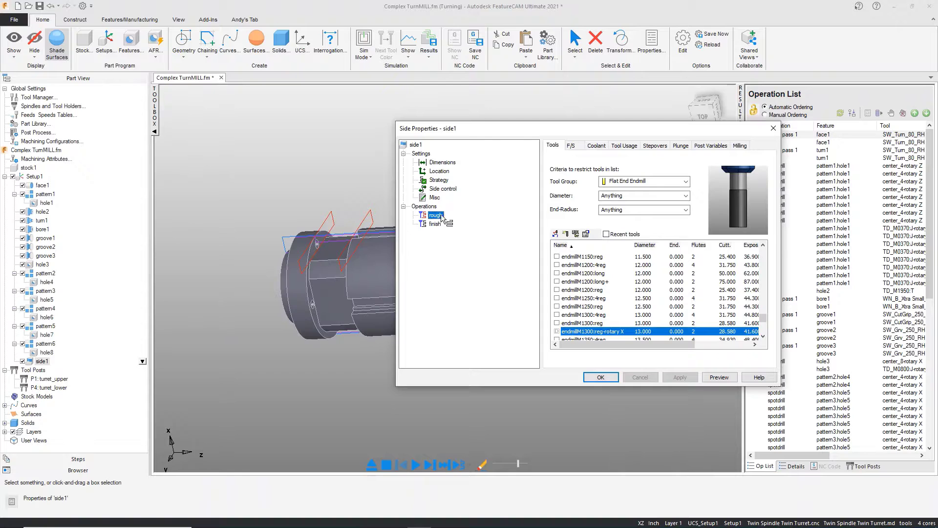
Step: Preview side1's toolpath, accept its properties at depth 0.2141, and view the part's other end
{"action": "left_click", "coordinate": [416, 145]}
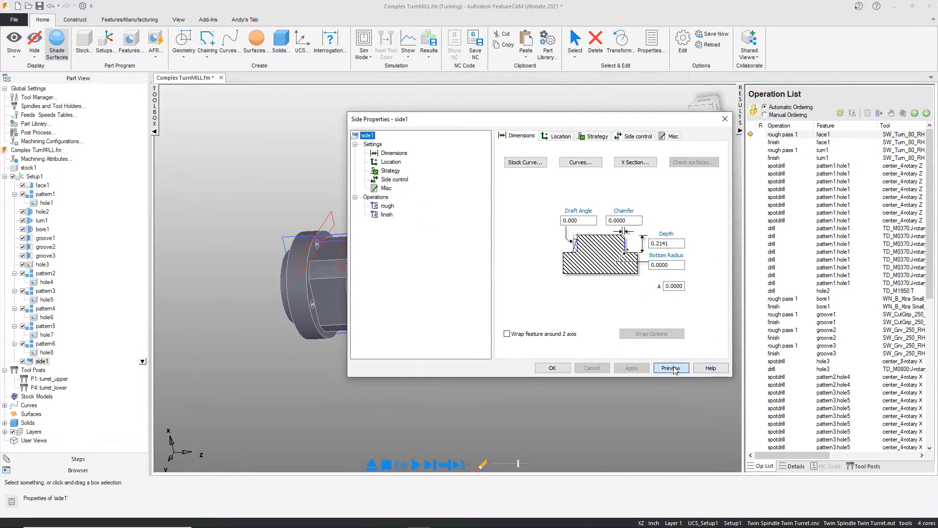
{"action": "left_click", "coordinate": [718, 377]}
{"action": "left_click", "coordinate": [415, 465]}
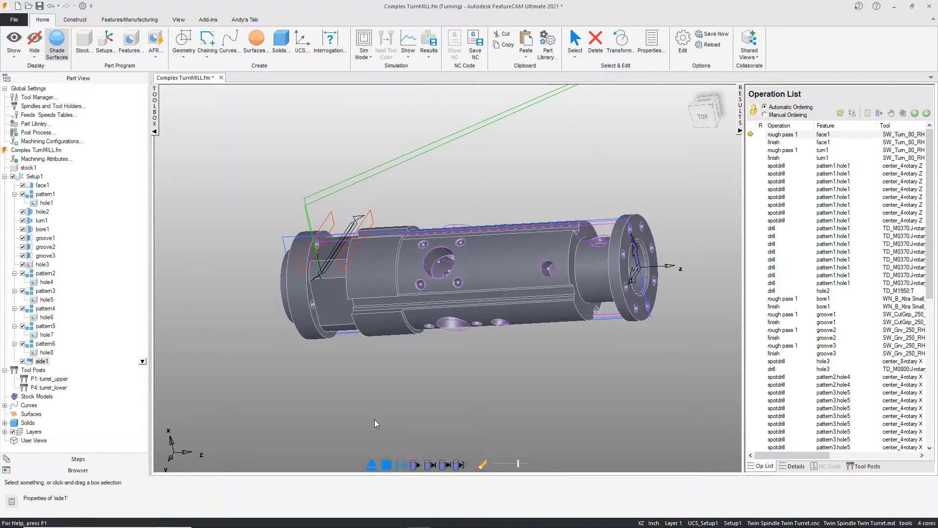
{"action": "left_click", "coordinate": [385, 464]}
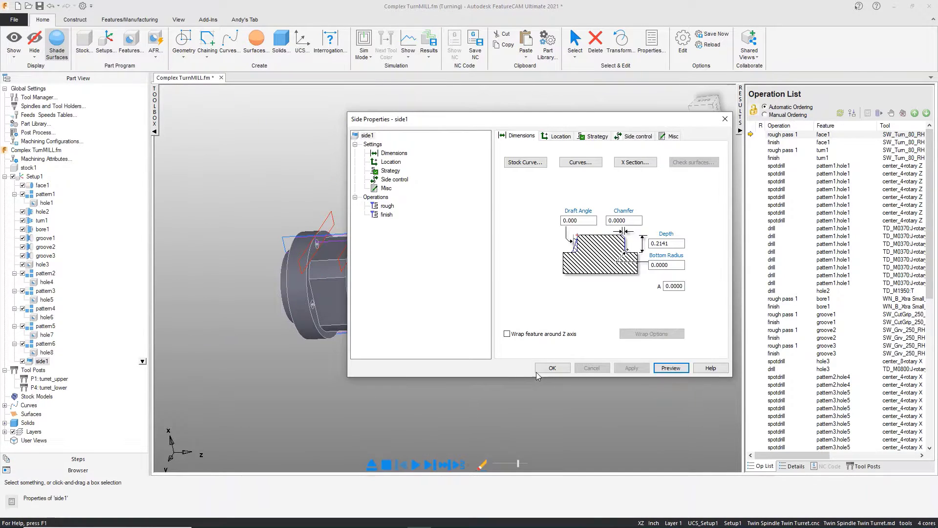
{"action": "left_click", "coordinate": [552, 371]}
{"action": "middle_click_drag", "start_coordinate": [485, 378], "coordinate": [569, 381]}
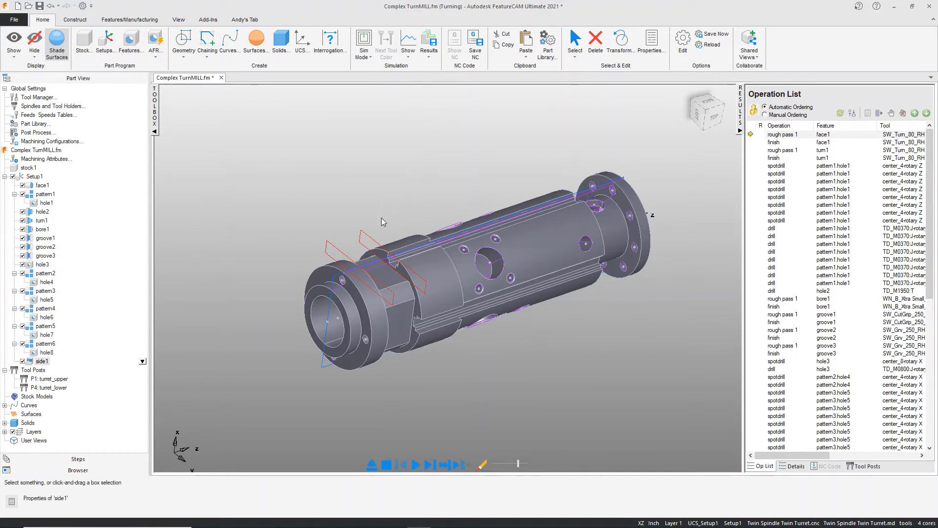
Step: Build pattern7 from side1 as a radial index-axis pattern: Number 4, Spacing Angle 90°
{"action": "left_click", "coordinate": [130, 43]}
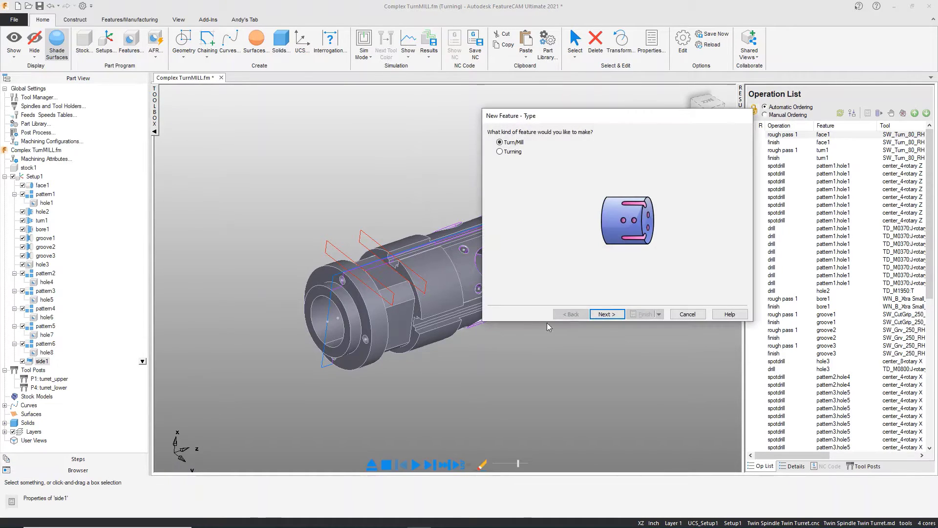
{"action": "left_click", "coordinate": [606, 315]}
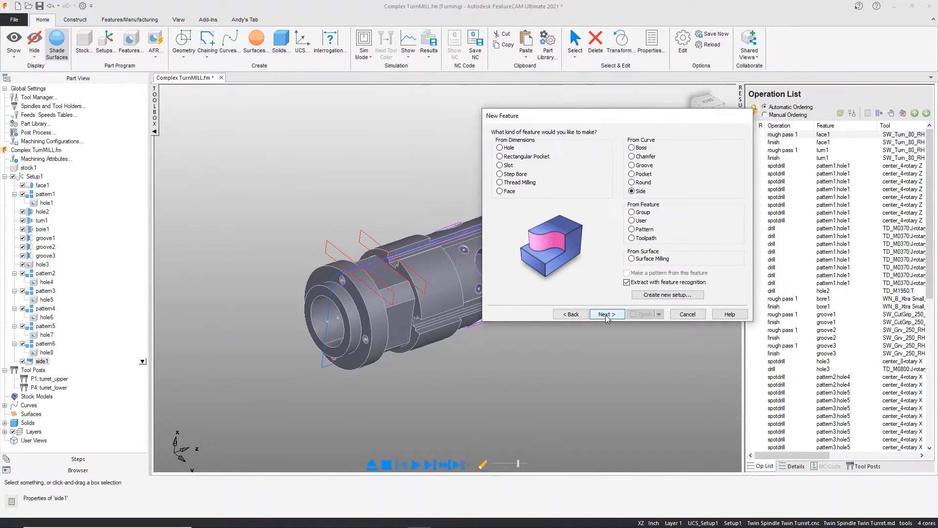
{"action": "left_click", "coordinate": [634, 229]}
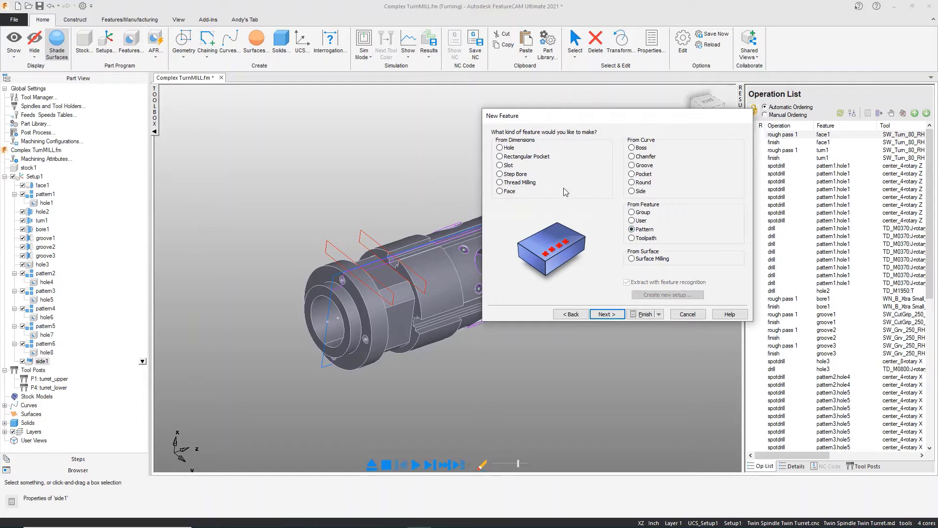
{"action": "left_click", "coordinate": [606, 315]}
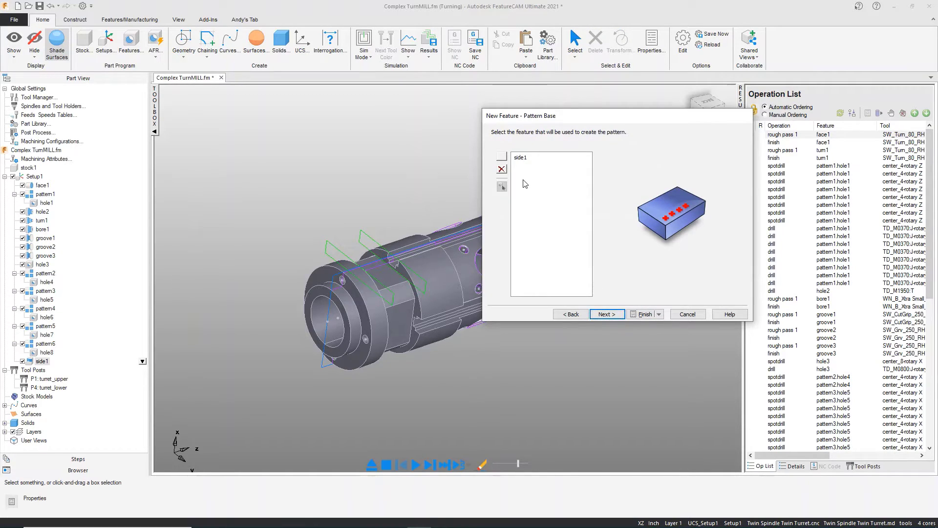
{"action": "left_click", "coordinate": [607, 314]}
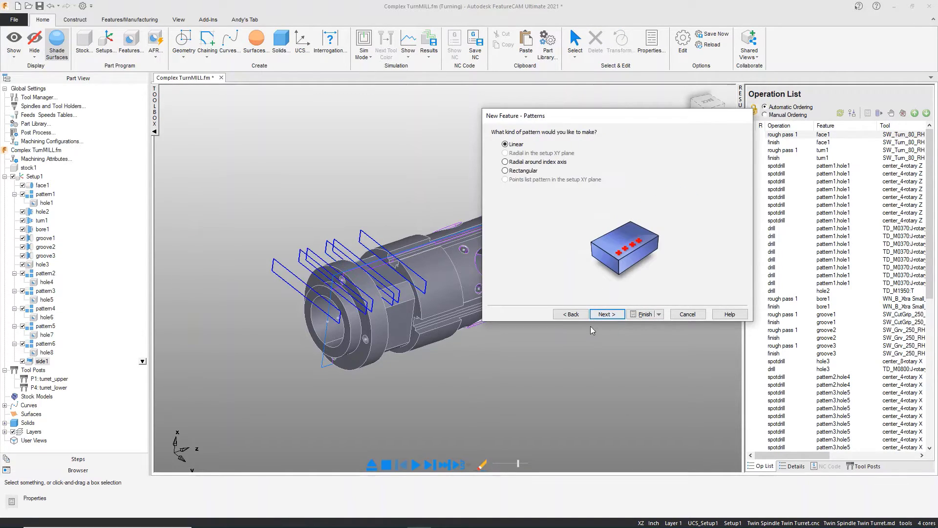
{"action": "left_click", "coordinate": [505, 162]}
{"action": "left_click", "coordinate": [606, 314]}
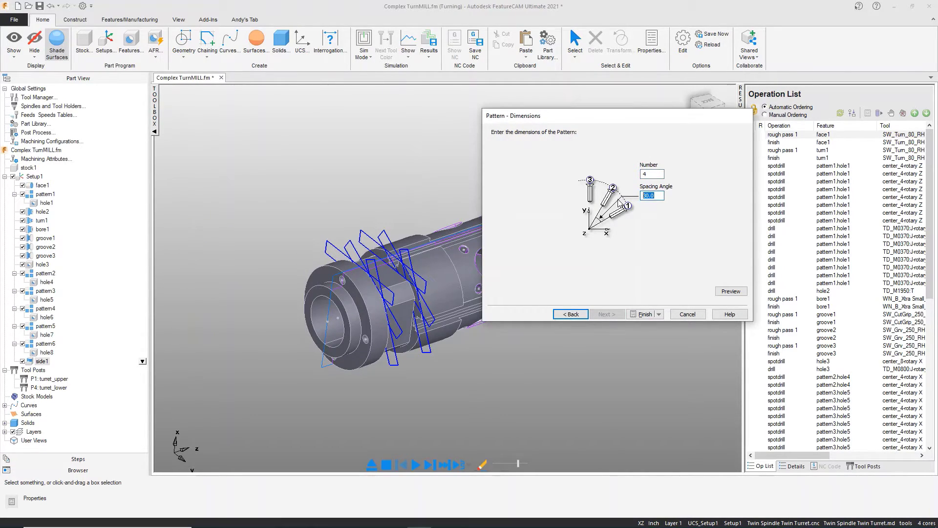
{"action": "left_click", "coordinate": [731, 292]}
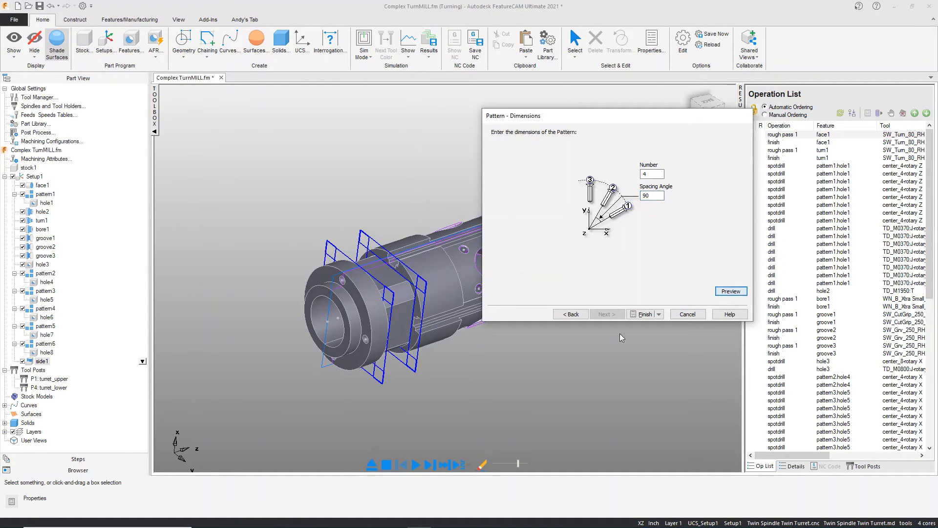
{"action": "left_click", "coordinate": [635, 317]}
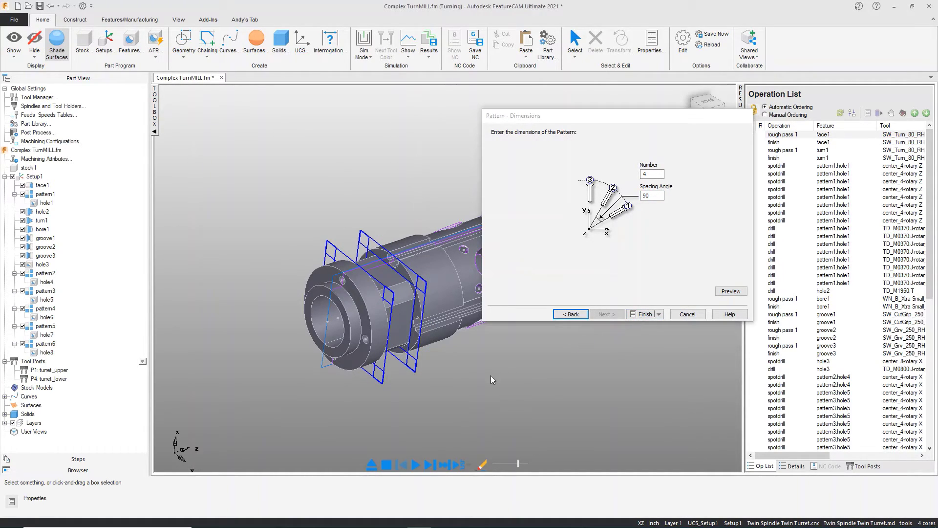
{"action": "left_click", "coordinate": [552, 368]}
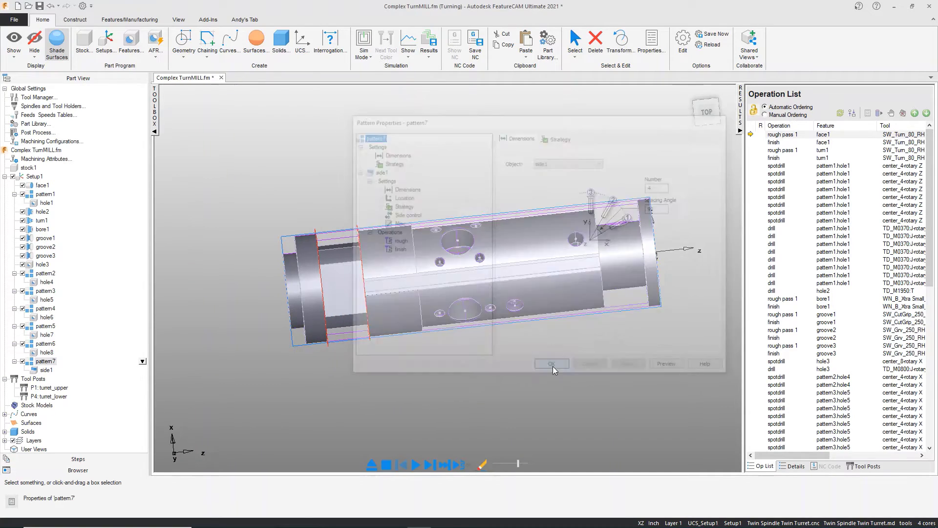
Step: Set Sim Mode to 3D and play the simulation of the whole part program
{"action": "left_click", "coordinate": [363, 57]}
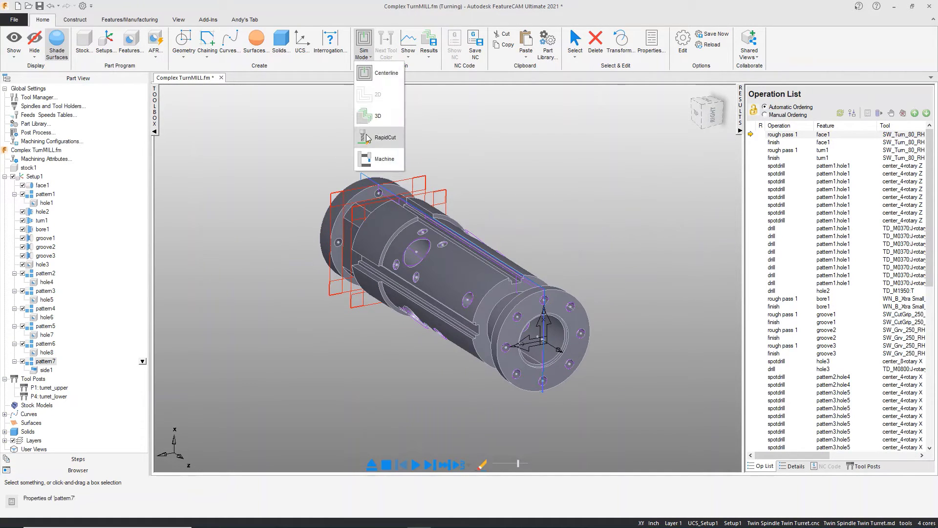
{"action": "left_click", "coordinate": [376, 116]}
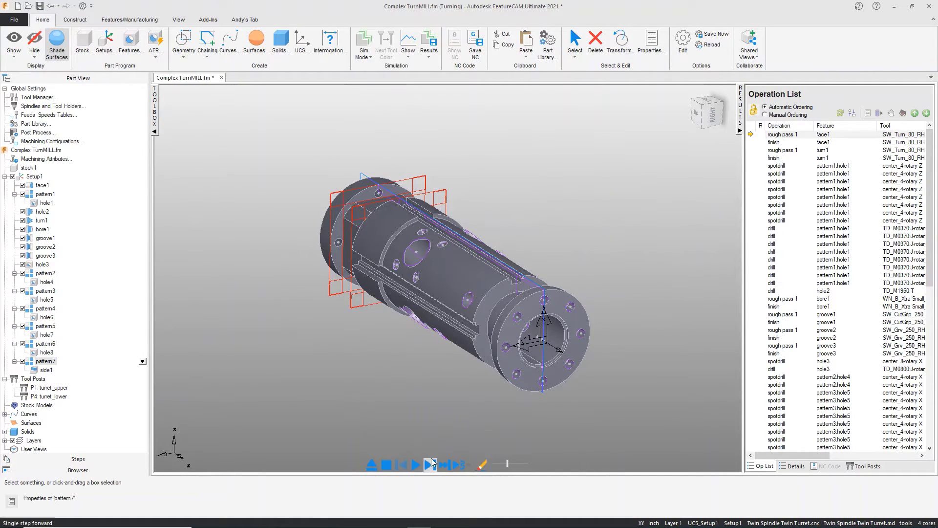
{"action": "left_click", "coordinate": [415, 463]}
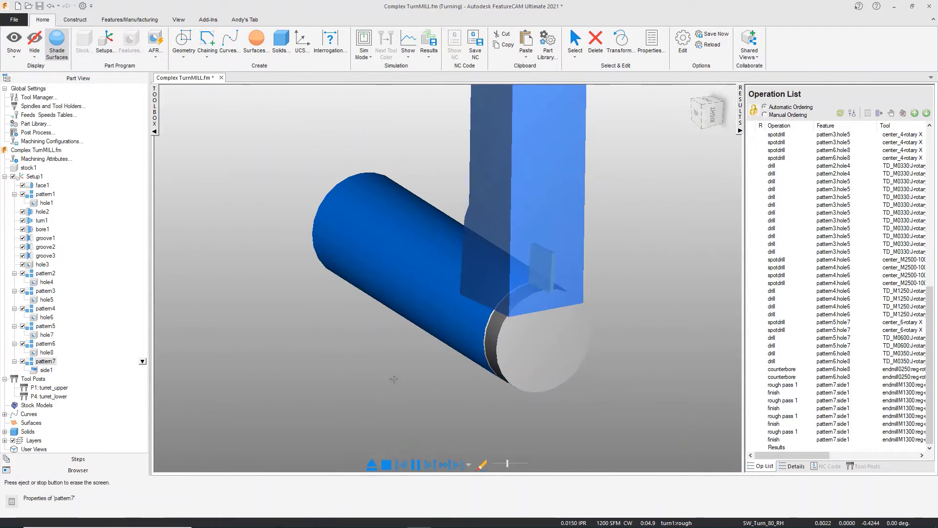